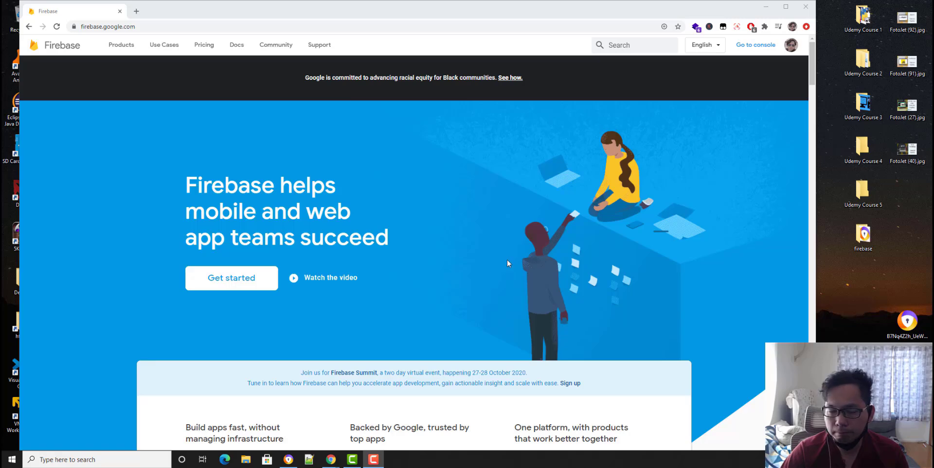
- Load the Firebase website and go to the Firebase console's project list
{"action": "left_click", "coordinate": [344, 25]}
{"action": "key", "text": "Return"}
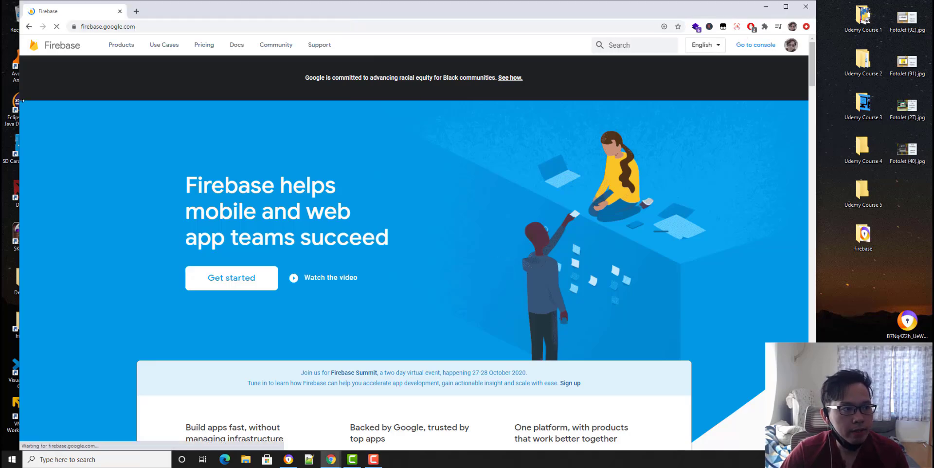
{"action": "left_click", "coordinate": [746, 49]}
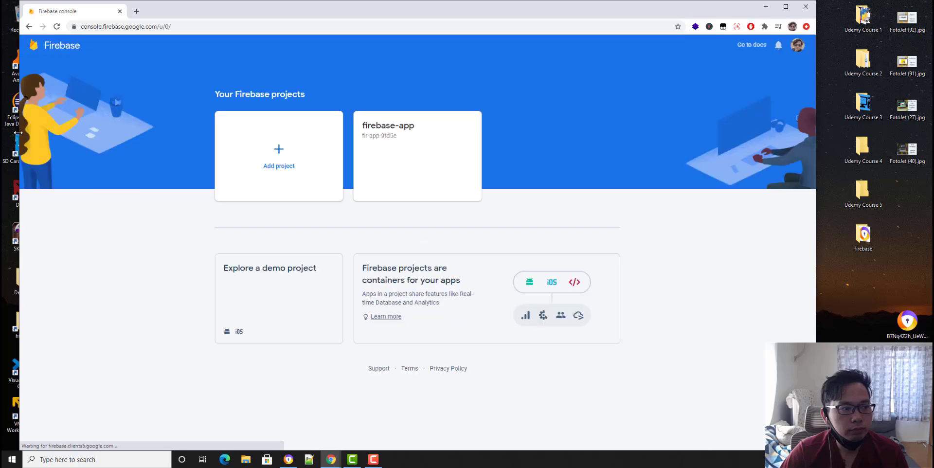
{"action": "left_click_drag", "start_coordinate": [19, 147], "coordinate": [6, 146]}
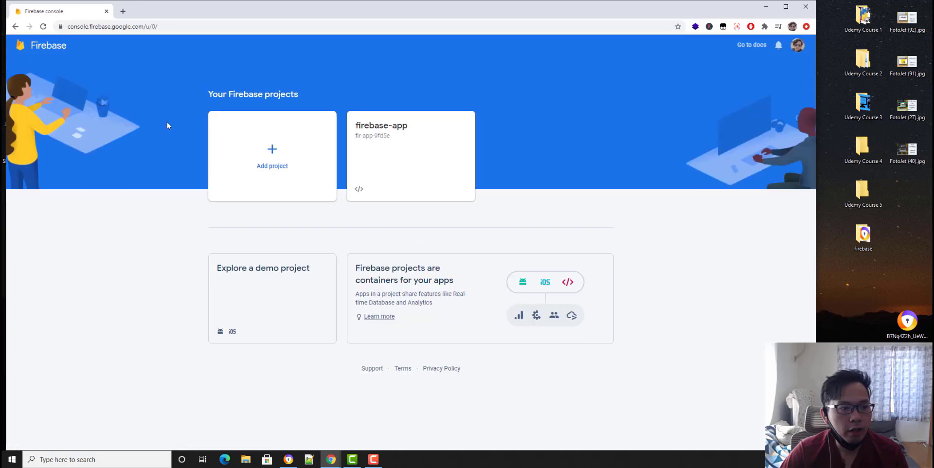
- Start a new Firebase project named FirebaseHostingDemo and continue to the Google Analytics stage
{"action": "left_click", "coordinate": [302, 133]}
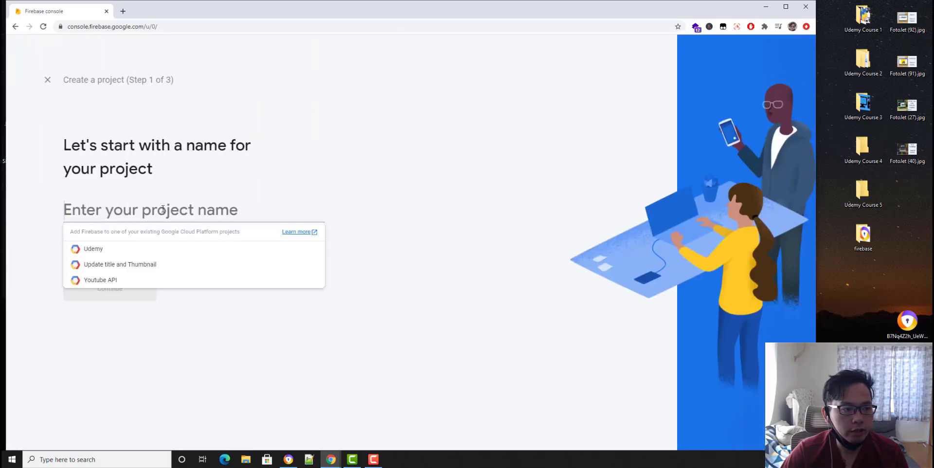
{"action": "type", "text": "Fure"}
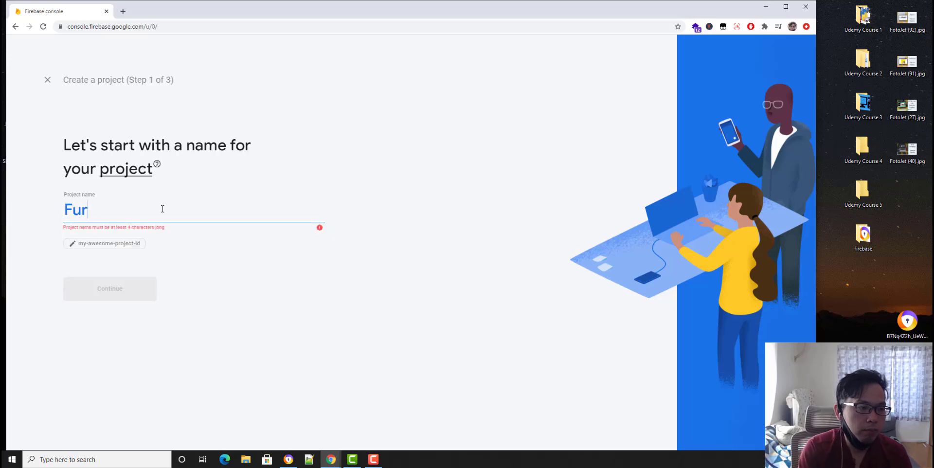
{"action": "key", "text": "BackSpace"}
{"action": "key", "text": "BackSpace"}
{"action": "key", "text": "BackSpace"}
{"action": "type", "text": "irebase"}
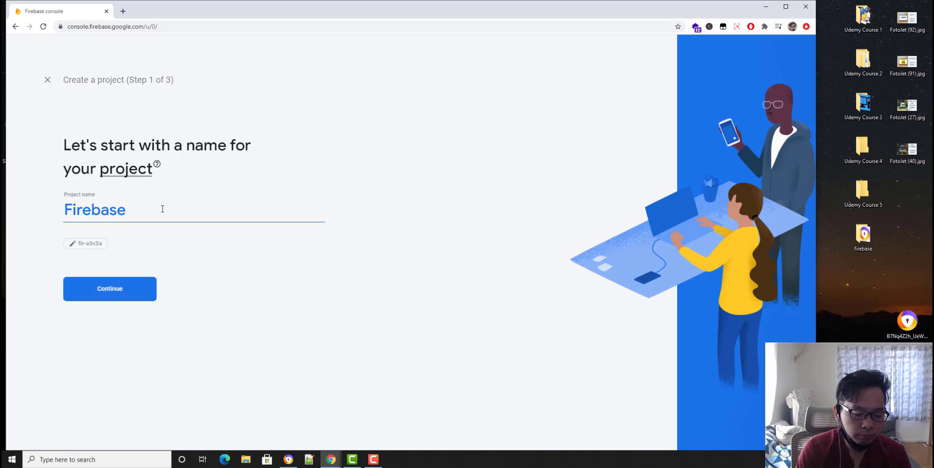
{"action": "type", "text": "Hosting"}
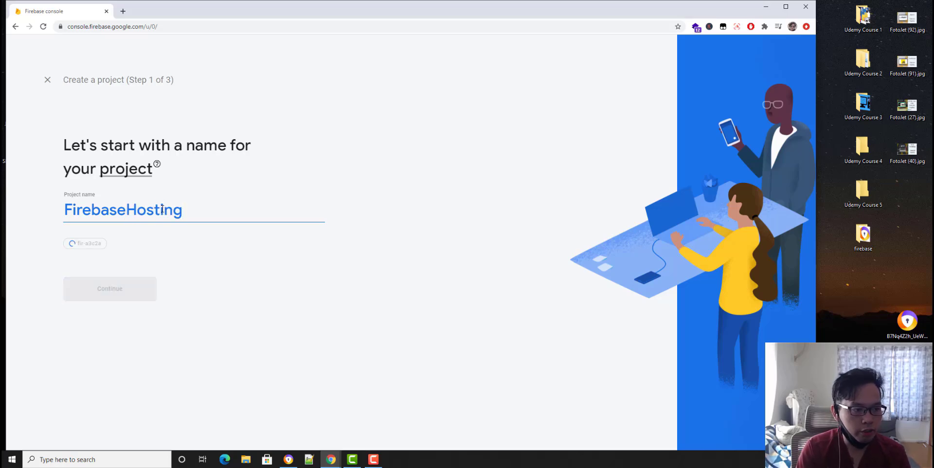
{"action": "type", "text": "Demo"}
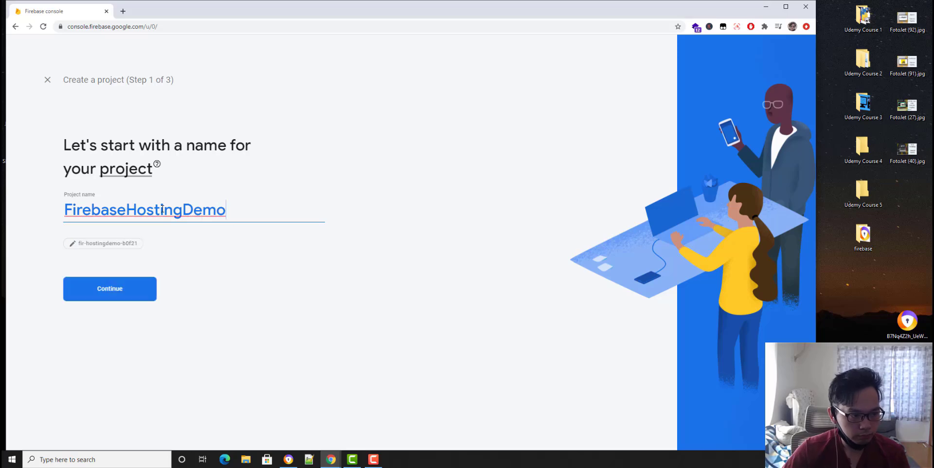
{"action": "left_click", "coordinate": [94, 289]}
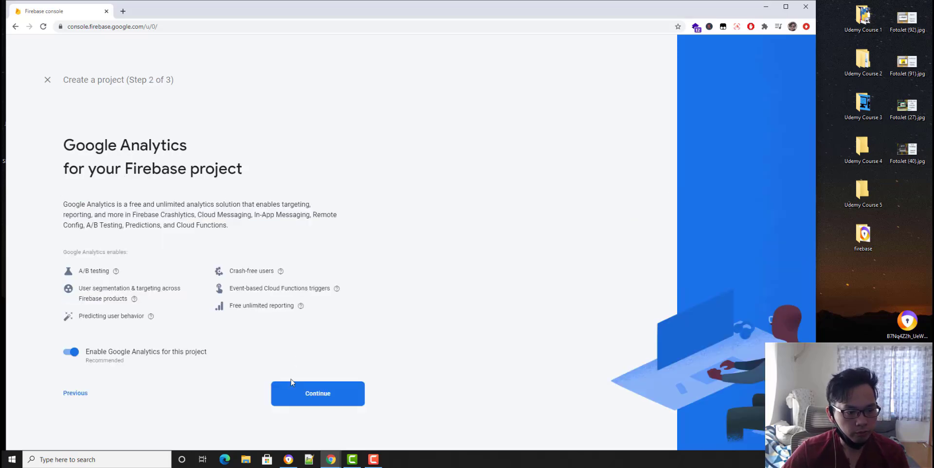
{"action": "left_click", "coordinate": [287, 397]}
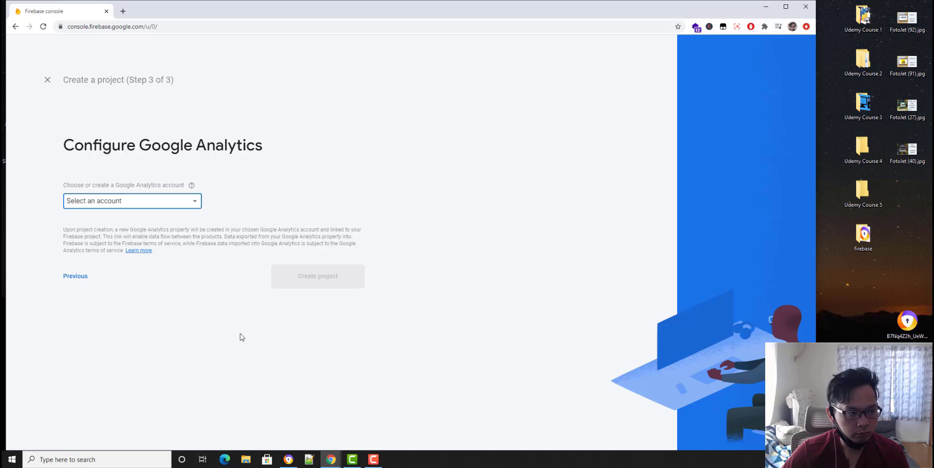
{"action": "left_click", "coordinate": [170, 202]}
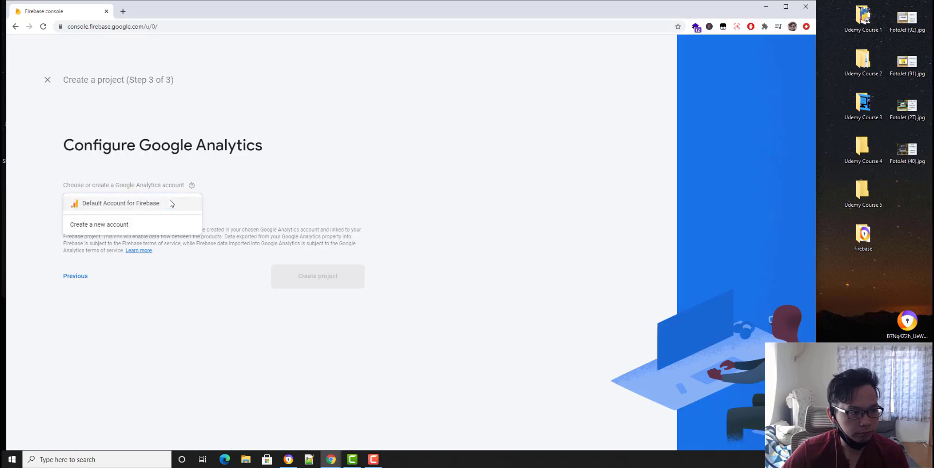
{"action": "left_click", "coordinate": [302, 188]}
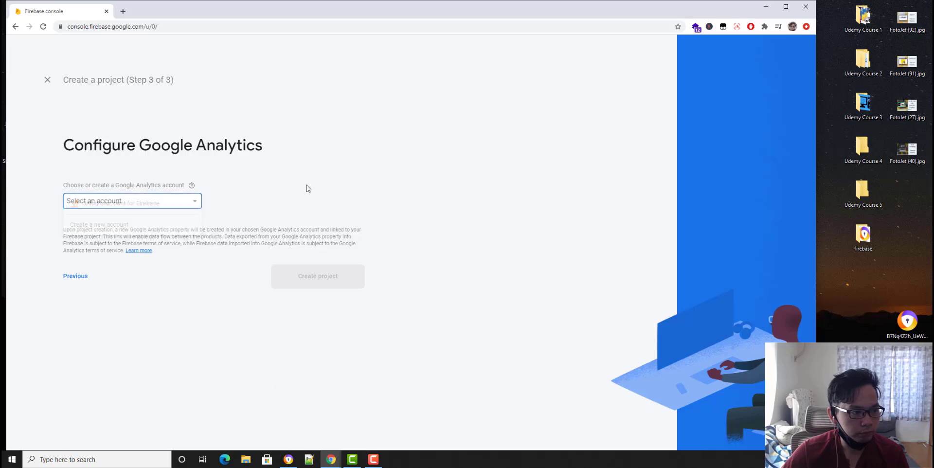
{"action": "left_click", "coordinate": [179, 203]}
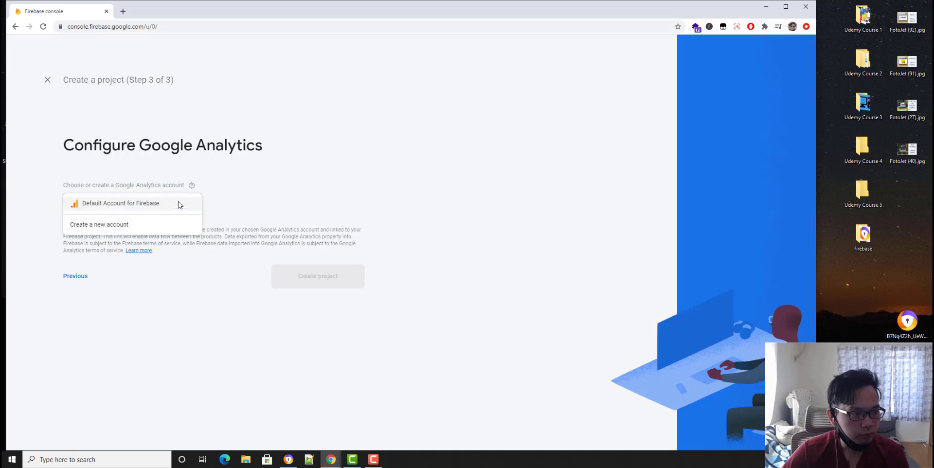
{"action": "left_click", "coordinate": [76, 275]}
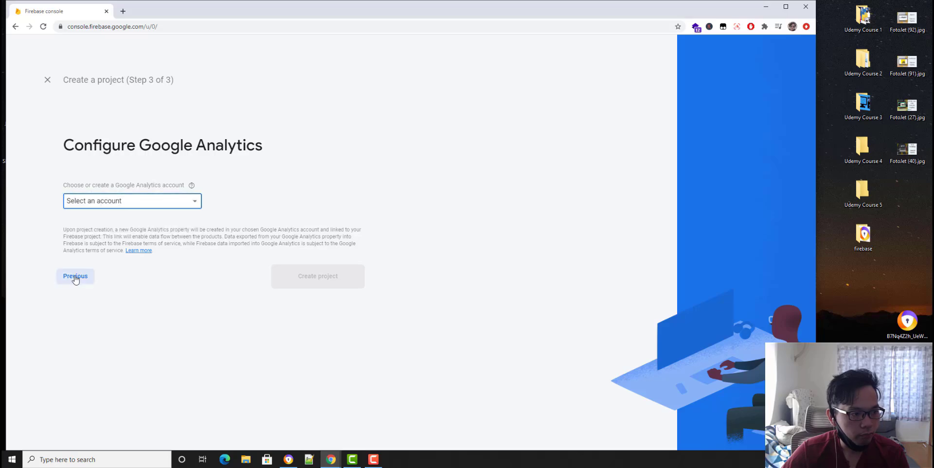
{"action": "left_click", "coordinate": [75, 276]}
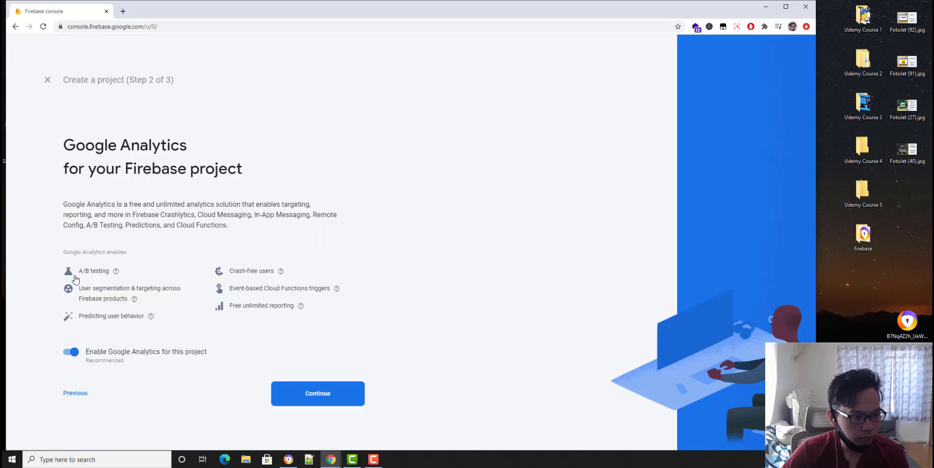
- Disable Google Analytics for the project, create it, and continue to its overview
{"action": "left_click", "coordinate": [72, 355]}
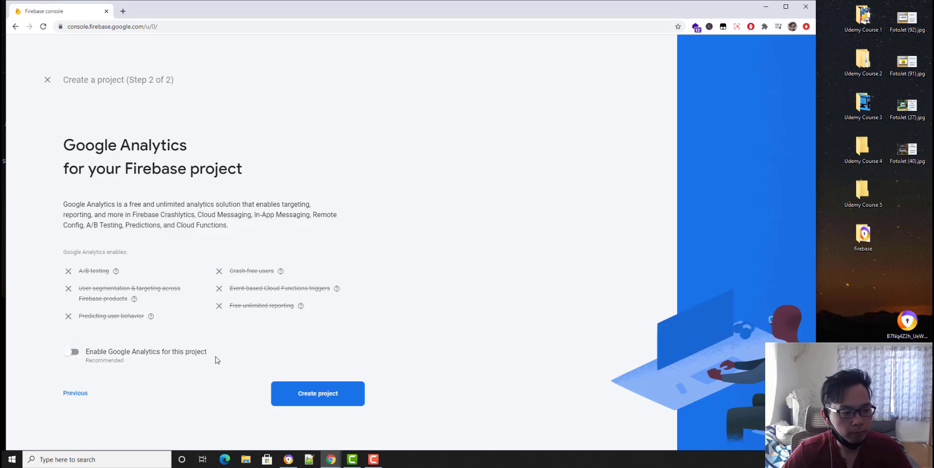
{"action": "left_click", "coordinate": [296, 393]}
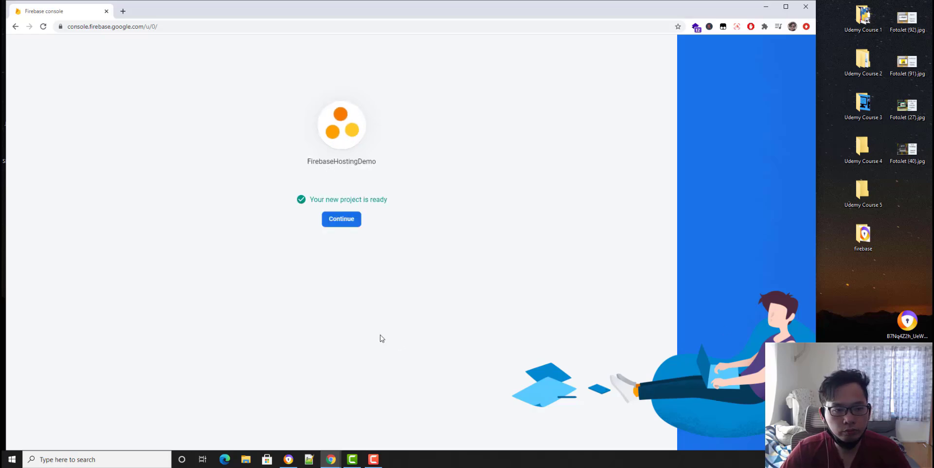
{"action": "left_click", "coordinate": [346, 221]}
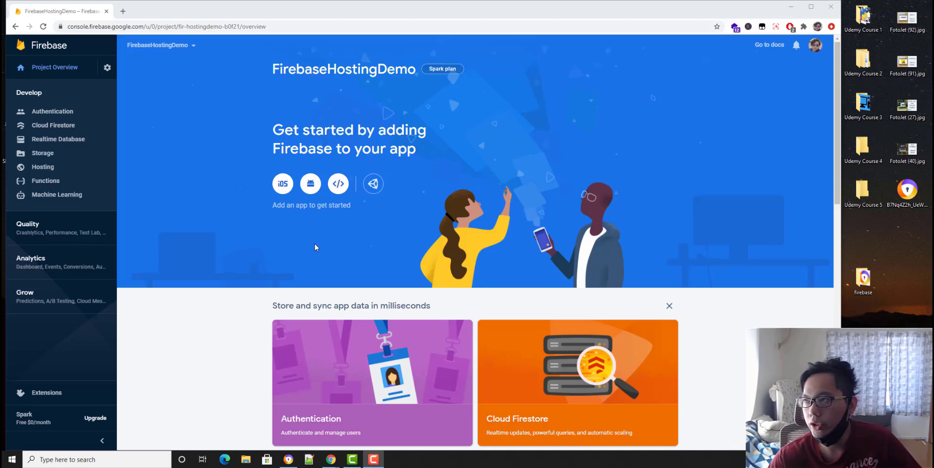
- Register a web app with the nickname firsthostingapp in the project, with Firebase Hosting also set up for it
{"action": "left_click", "coordinate": [57, 73]}
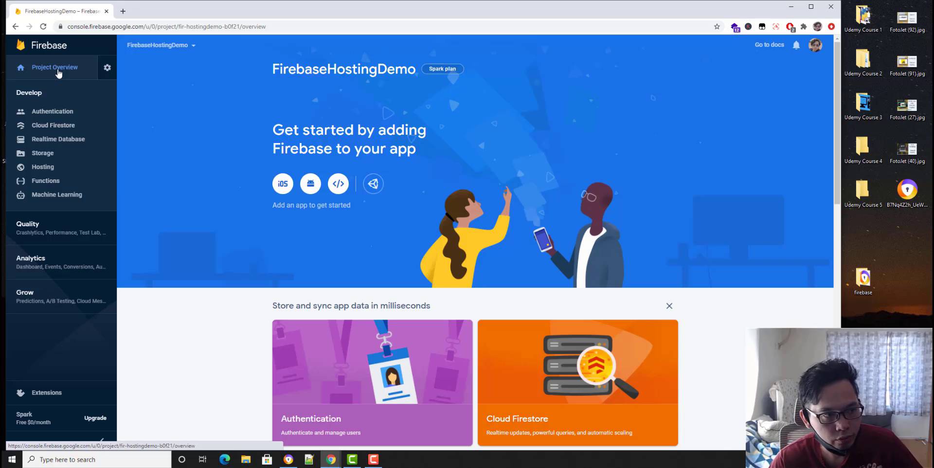
{"action": "left_click", "coordinate": [341, 183]}
{"action": "left_click", "coordinate": [187, 138]}
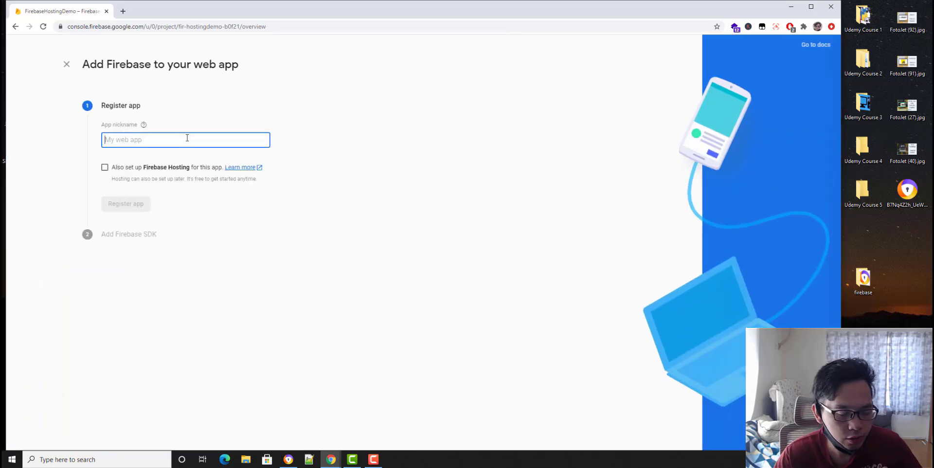
{"action": "type", "text": "first"}
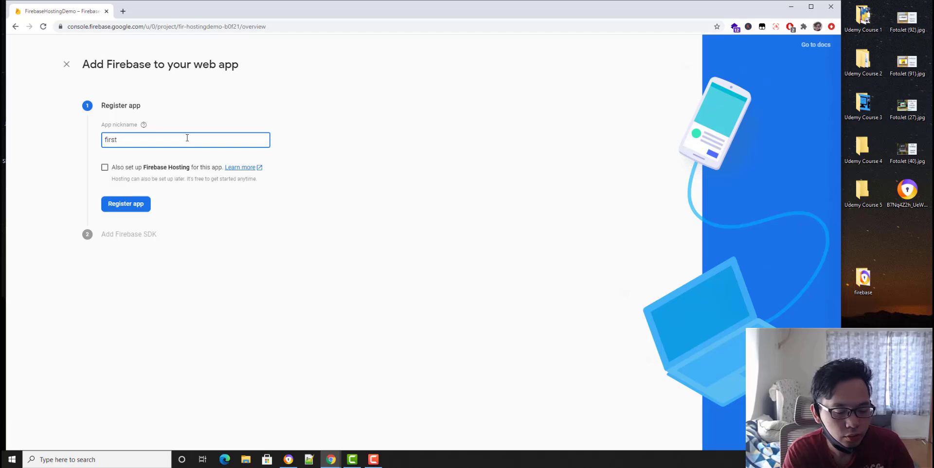
{"action": "type", "text": "hostingapp"}
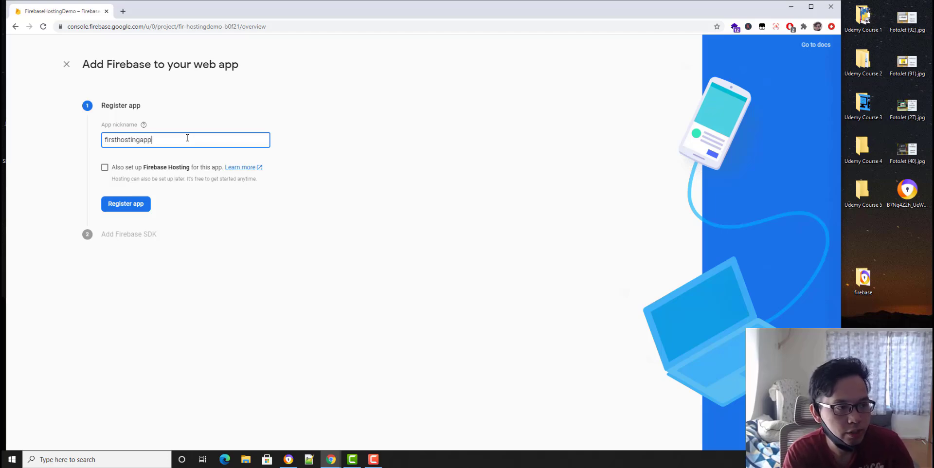
{"action": "left_click", "coordinate": [104, 169]}
{"action": "left_click", "coordinate": [104, 168]}
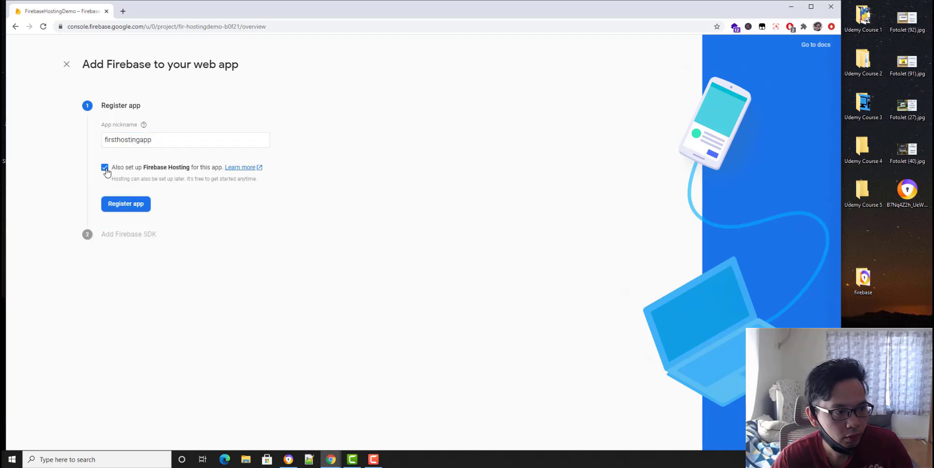
{"action": "left_click", "coordinate": [124, 207]}
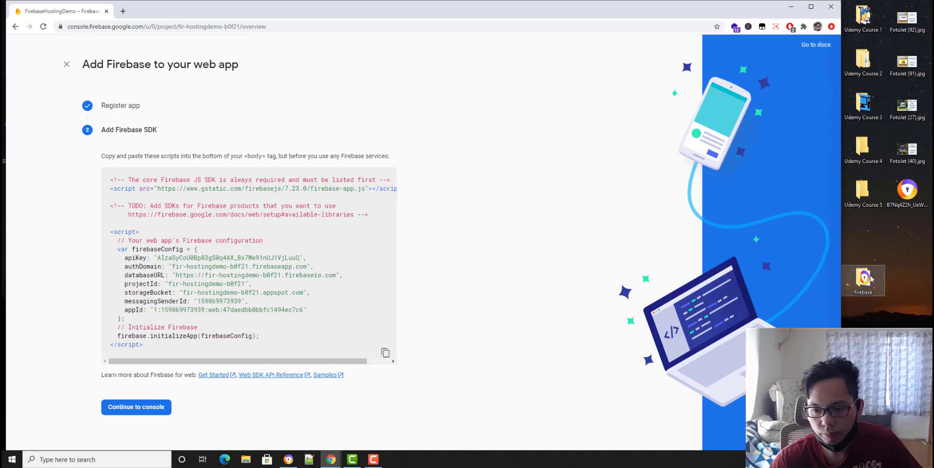
- Move the desktop's firebase folder directly below Udemy Course 5 and open it in File Explorer
{"action": "left_click_drag", "start_coordinate": [900, 260], "coordinate": [845, 319]}
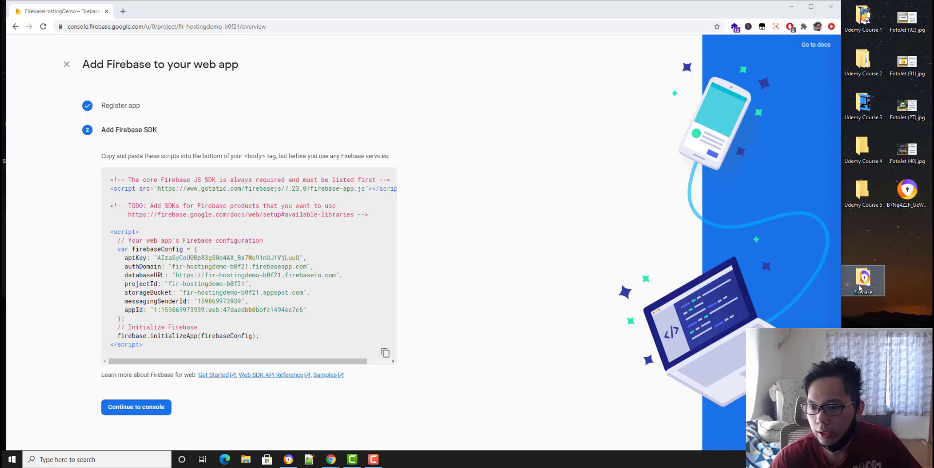
{"action": "left_click_drag", "start_coordinate": [864, 278], "coordinate": [861, 245]}
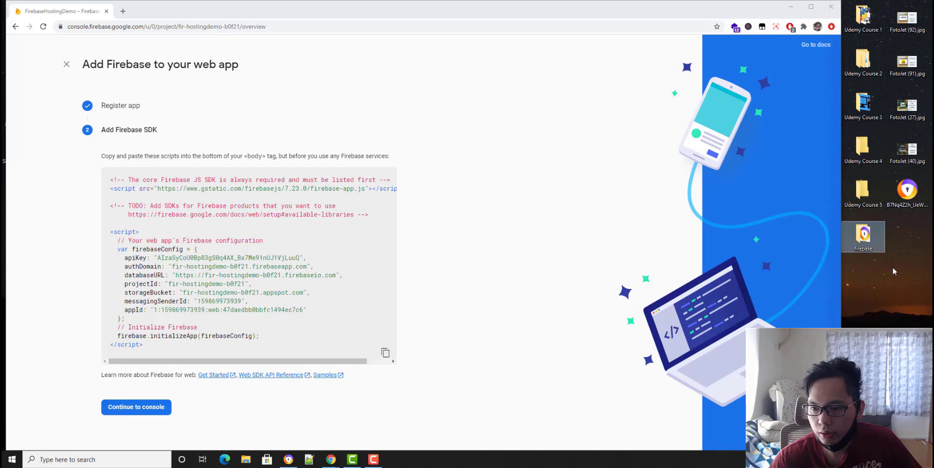
{"action": "double_click", "coordinate": [864, 239]}
{"action": "left_click_drag", "start_coordinate": [702, 43], "coordinate": [533, 83]}
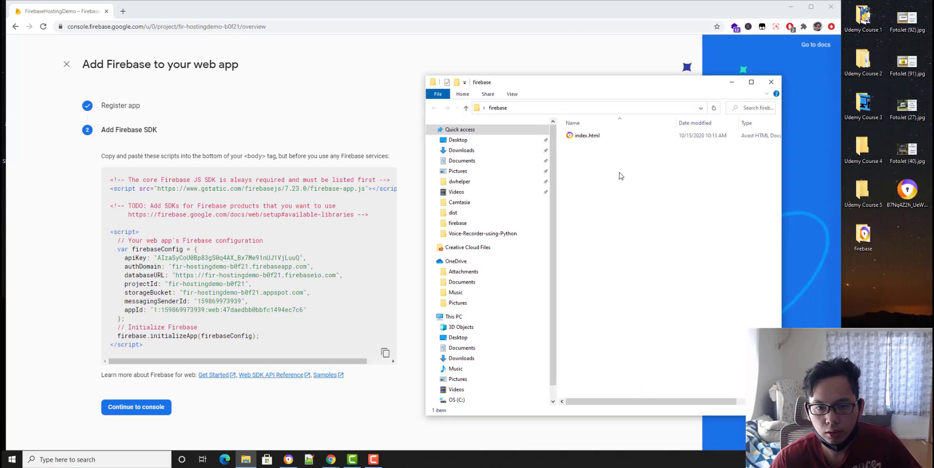
- Open index.html from the firebase folder for editing in Notepad++
{"action": "left_click", "coordinate": [583, 136]}
{"action": "right_click", "coordinate": [582, 137]}
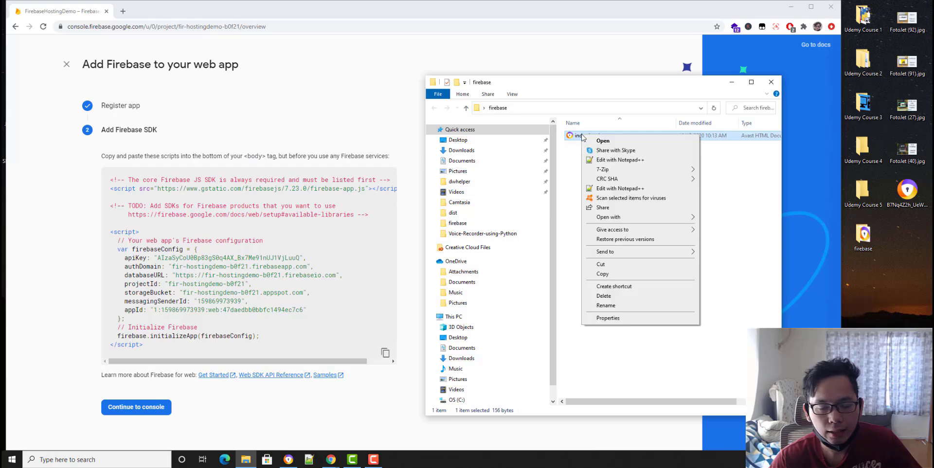
{"action": "left_click", "coordinate": [603, 162]}
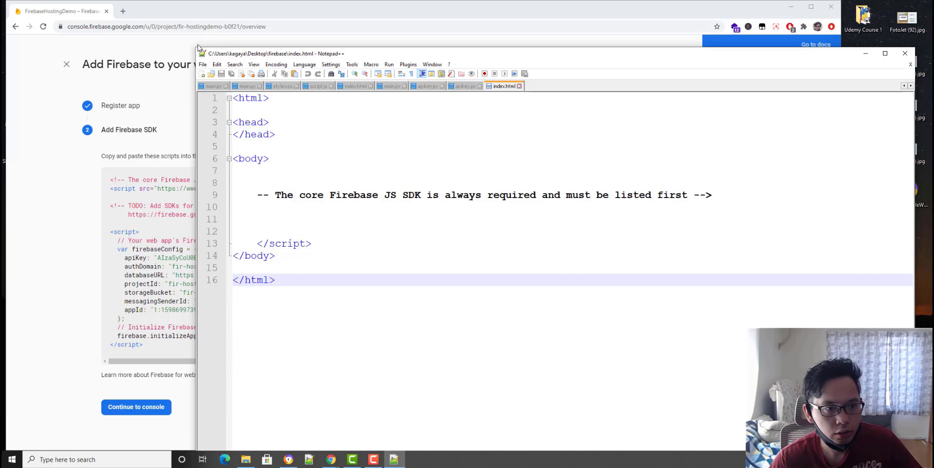
{"action": "left_click", "coordinate": [193, 57]}
{"action": "left_click", "coordinate": [884, 80]}
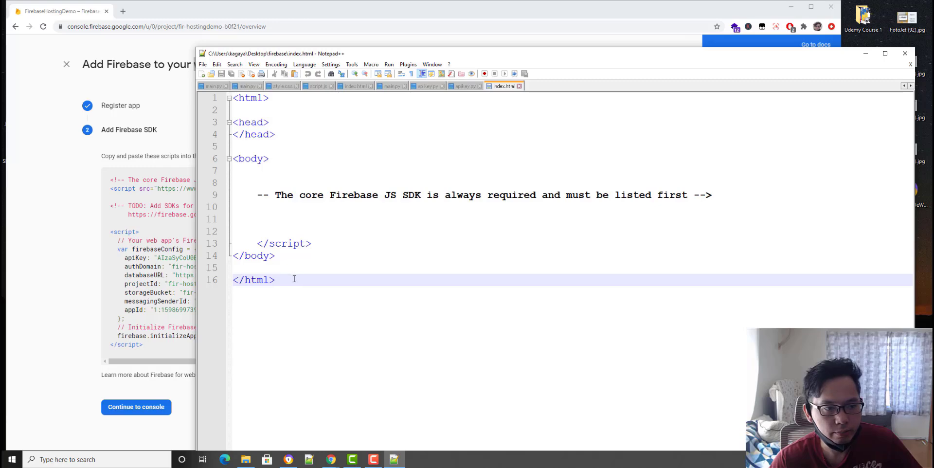
- Delete the stray closing script tag and its line above the closing body tag, and save index.html
{"action": "left_click_drag", "start_coordinate": [252, 240], "coordinate": [346, 241]}
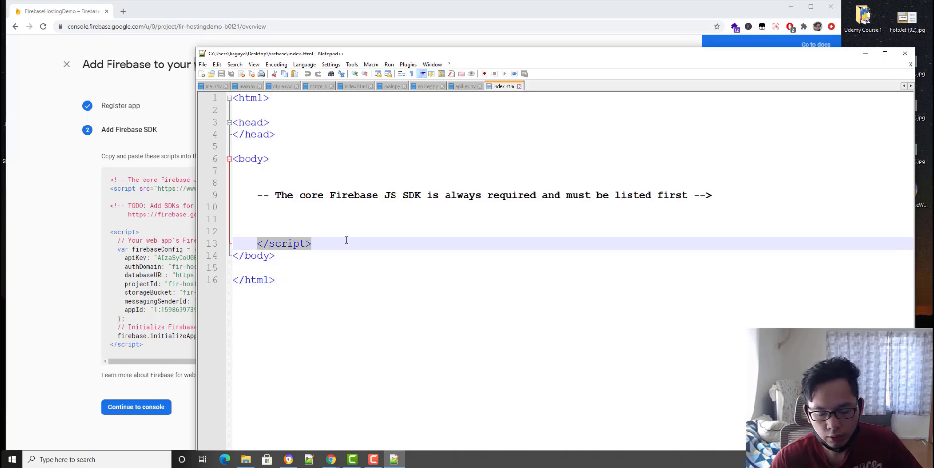
{"action": "key", "text": "BackSpace"}
{"action": "key", "text": "BackSpace"}
{"action": "key", "text": "BackSpace"}
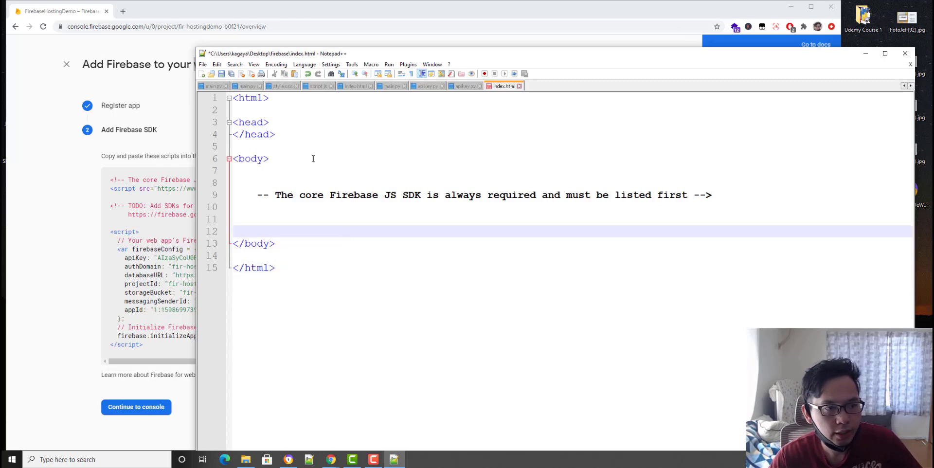
{"action": "left_click", "coordinate": [221, 73]}
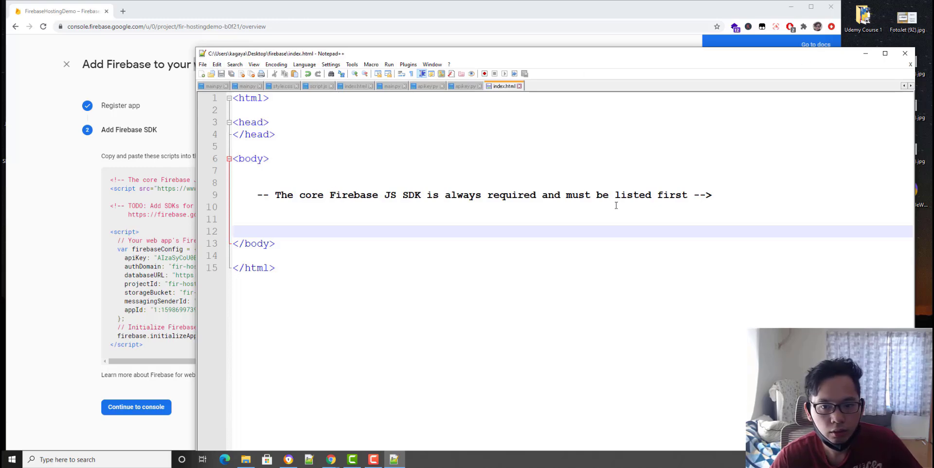
- Remove the comment markers around the "The core Firebase JS SDK" sentence in the body, along with its indentation
{"action": "left_click", "coordinate": [705, 194]}
{"action": "key", "text": "BackSpace"}
{"action": "key", "text": "BackSpace"}
{"action": "key", "text": "BackSpace"}
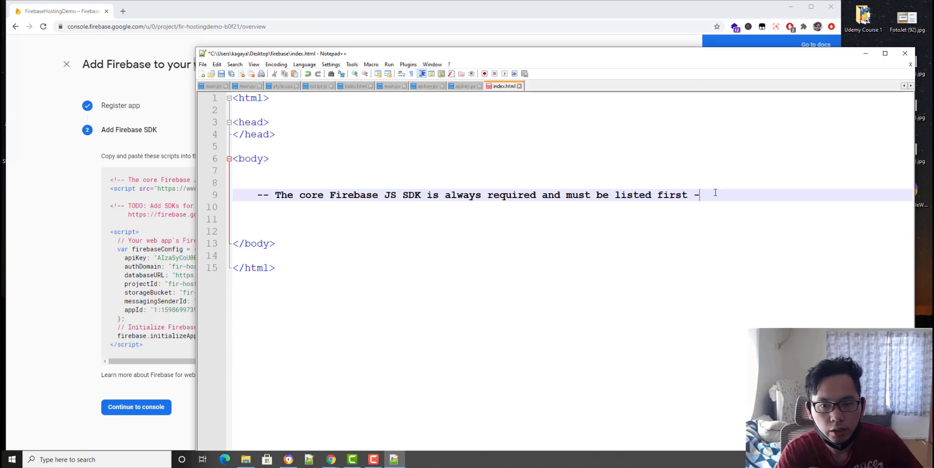
{"action": "left_click", "coordinate": [273, 194]}
{"action": "key", "text": "BackSpace"}
{"action": "key", "text": "BackSpace"}
{"action": "key", "text": "BackSpace"}
{"action": "key", "text": "BackSpace"}
{"action": "key", "text": "BackSpace"}
{"action": "key", "text": "BackSpace"}
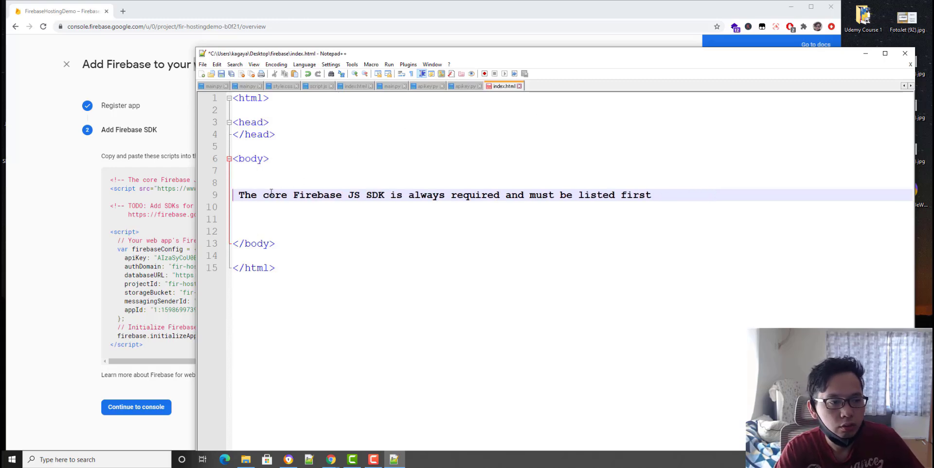
- Save index.html and close the Notepad++ editor window
{"action": "left_click", "coordinate": [222, 73]}
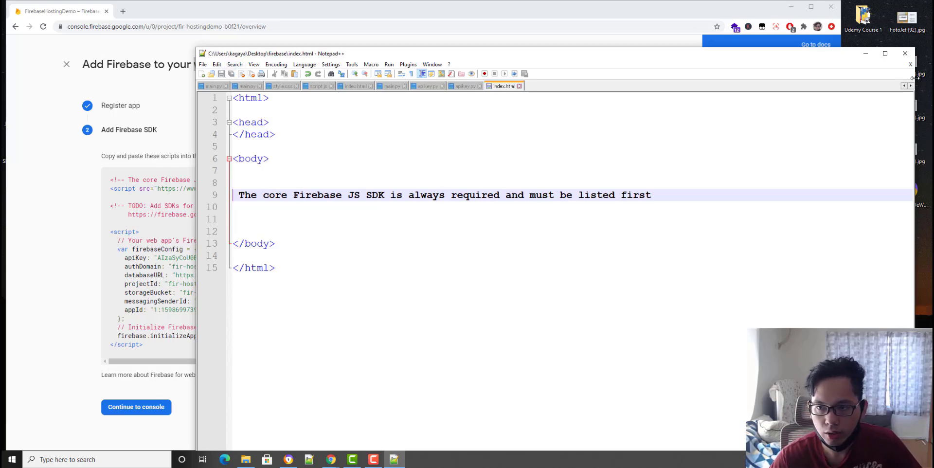
{"action": "left_click", "coordinate": [905, 53]}
{"action": "left_click", "coordinate": [863, 236]}
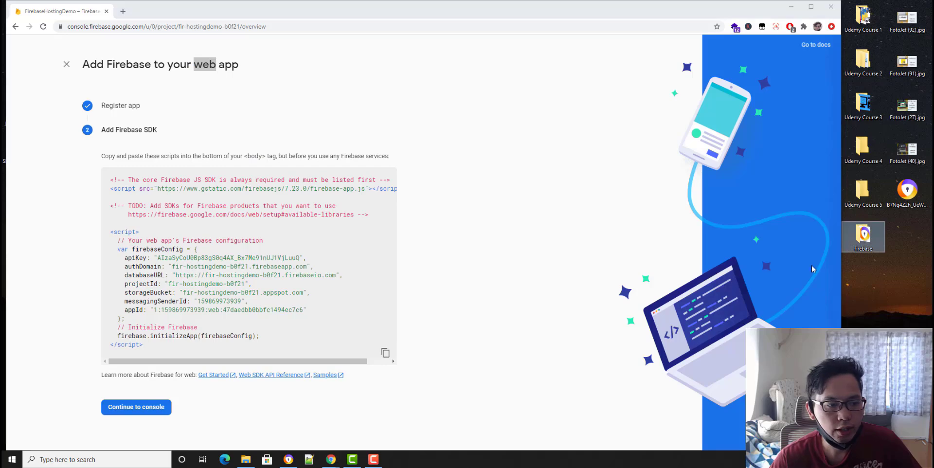
- Continue from the SDK instructions to the project console and open the desktop's firebase folder in File Explorer
{"action": "left_click", "coordinate": [144, 409]}
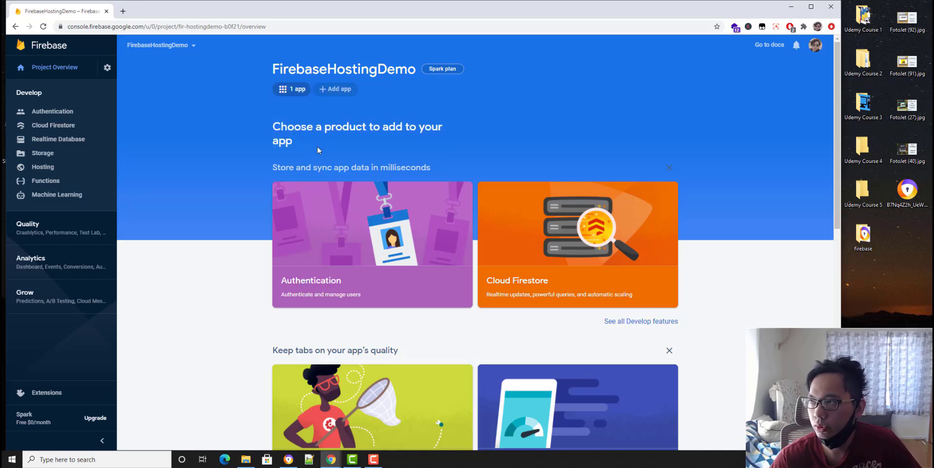
{"action": "double_click", "coordinate": [857, 241]}
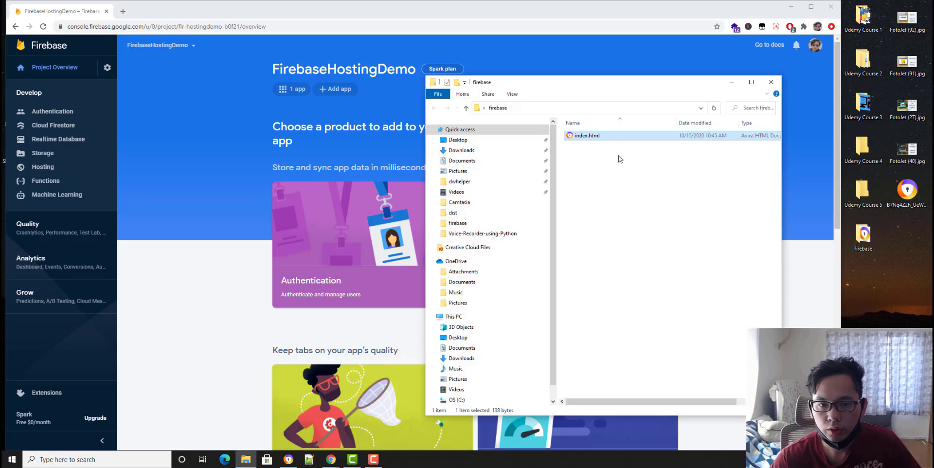
{"action": "left_click_drag", "start_coordinate": [510, 87], "coordinate": [458, 90]}
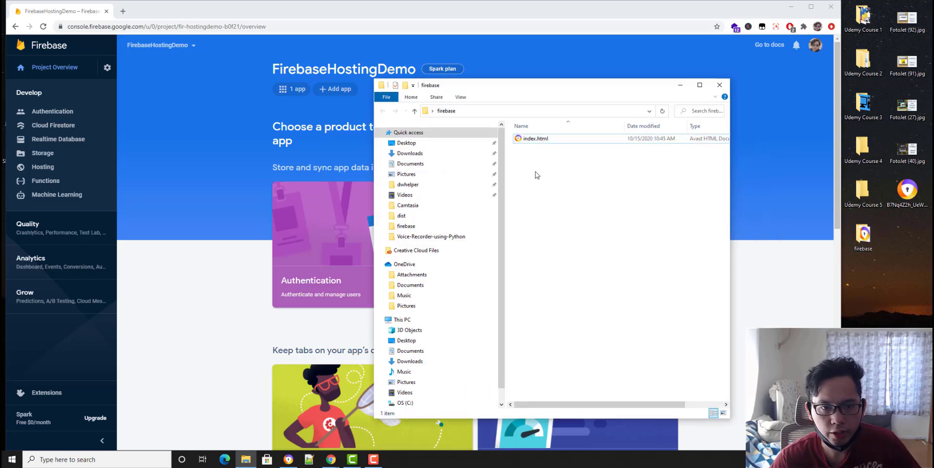
{"action": "left_click_drag", "start_coordinate": [518, 88], "coordinate": [502, 87]}
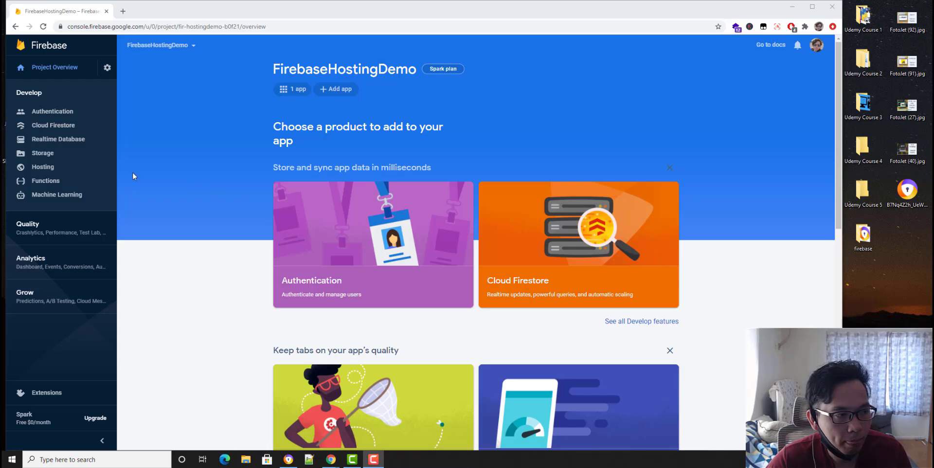
- Open Hosting for the FirebaseHostingDemo project and start its setup
{"action": "left_click", "coordinate": [71, 170]}
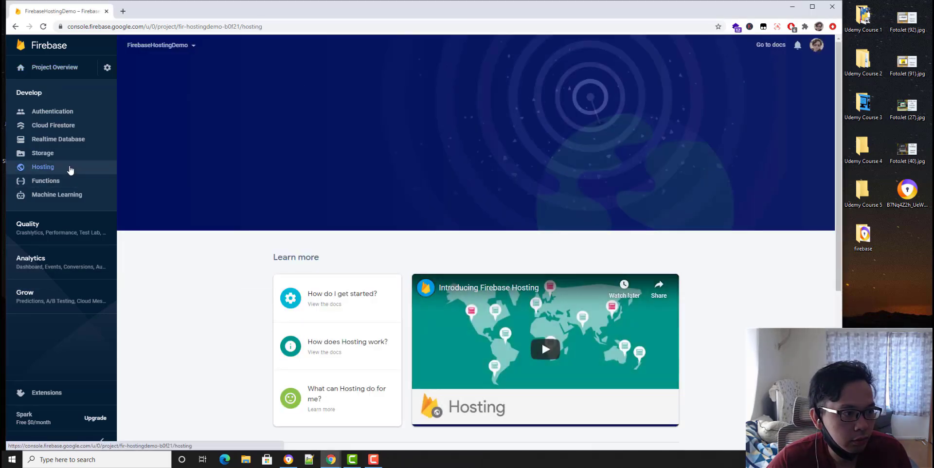
{"action": "left_click", "coordinate": [286, 173]}
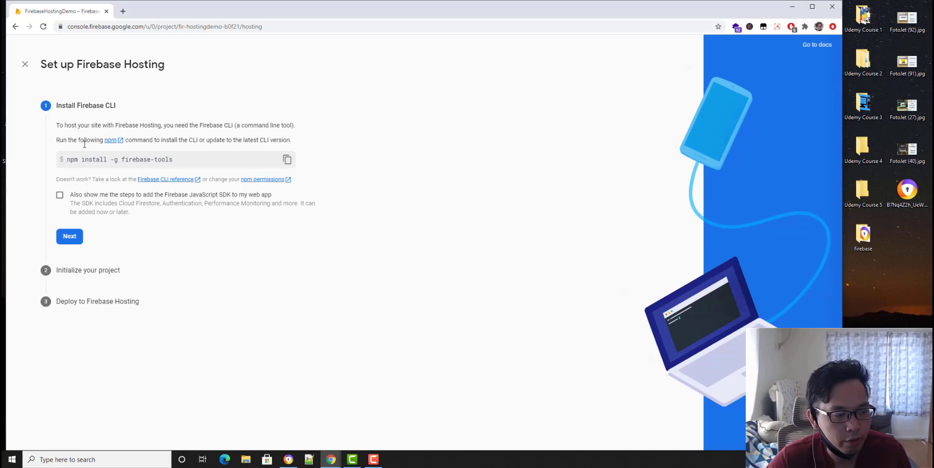
- Search the web for "node js" in a new tab and download the LTS Windows installer from the Node.js site
{"action": "left_click", "coordinate": [123, 10]}
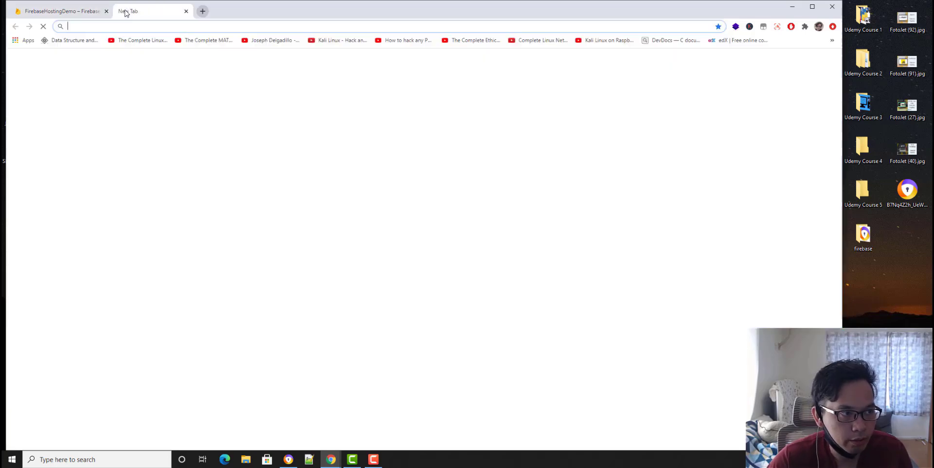
{"action": "type", "text": "node j"}
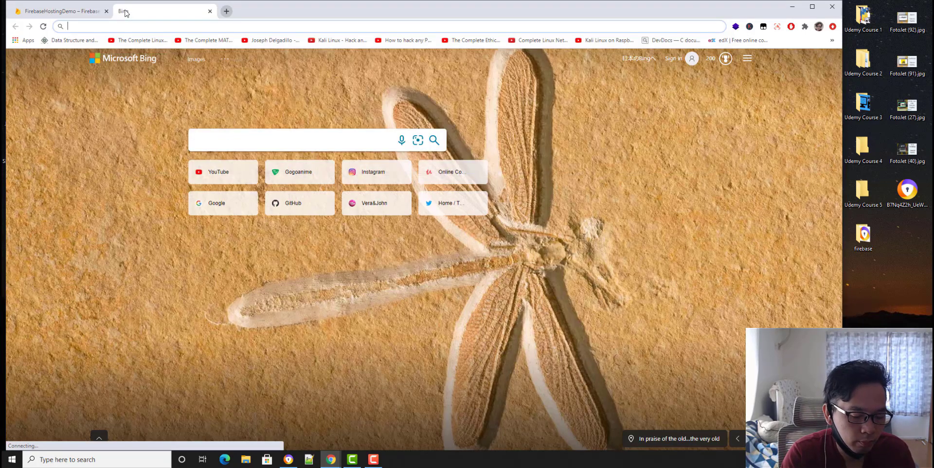
{"action": "type", "text": "s"}
{"action": "key", "text": "Return"}
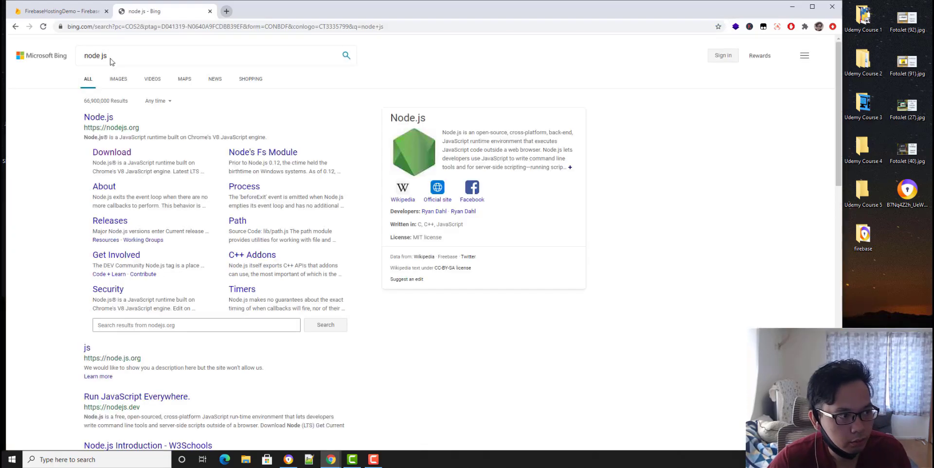
{"action": "left_click", "coordinate": [117, 155]}
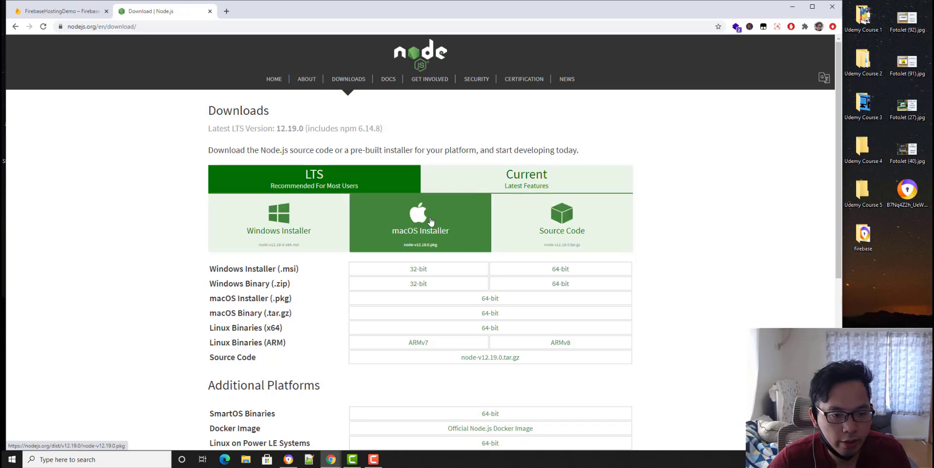
{"action": "left_click", "coordinate": [315, 216]}
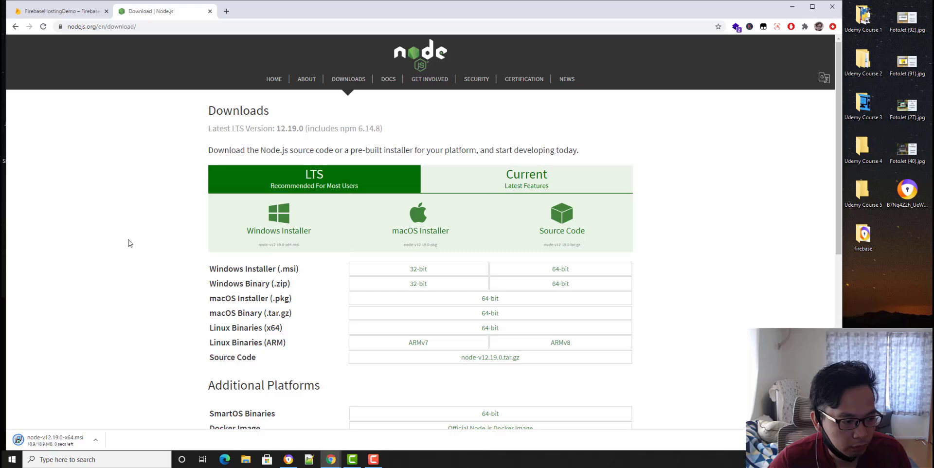
- Launch the downloaded node-v12.19.0-x64.msi from its folder, allow the unverified app to install, and close the Downloads window
{"action": "left_click", "coordinate": [96, 441]}
{"action": "left_click", "coordinate": [119, 410]}
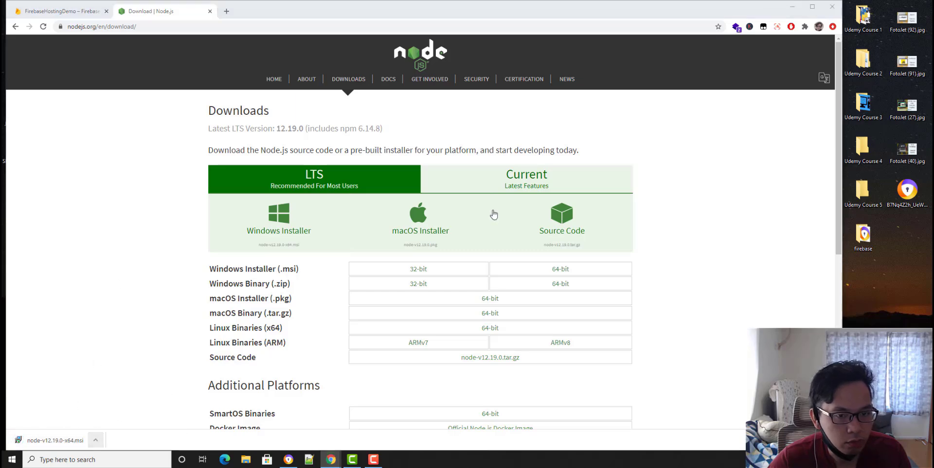
{"action": "double_click", "coordinate": [725, 178]}
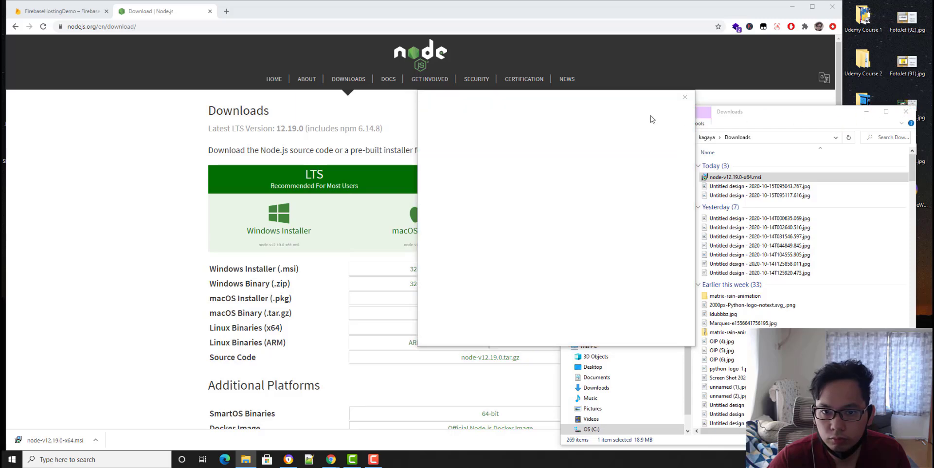
{"action": "left_click_drag", "start_coordinate": [588, 100], "coordinate": [558, 97]}
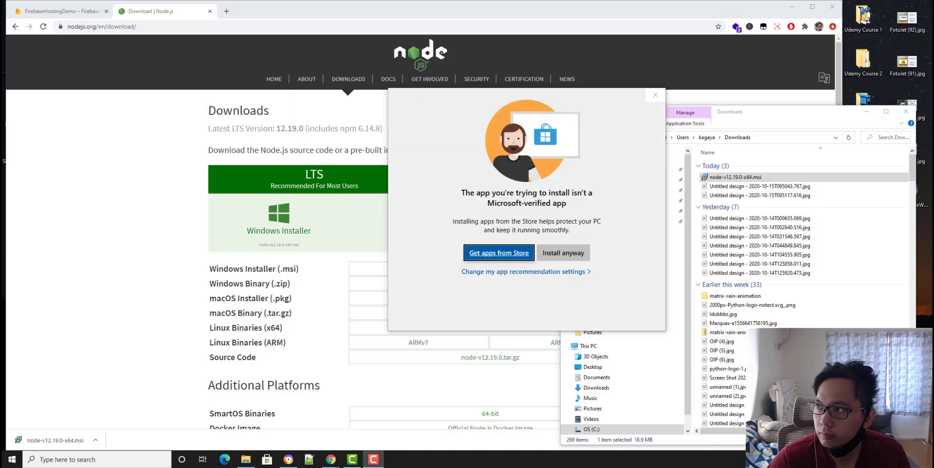
{"action": "left_click", "coordinate": [563, 253]}
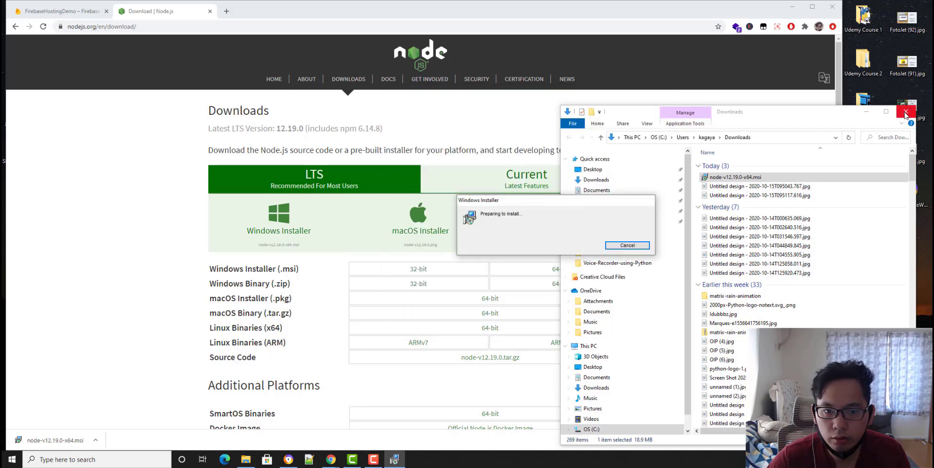
{"action": "left_click", "coordinate": [906, 112]}
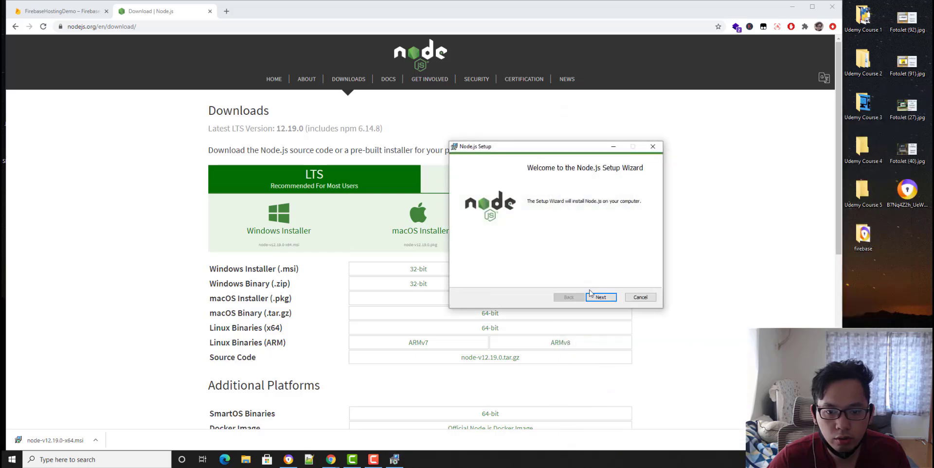
- Install Node.js with the default features and without the native module tools, accepting the license agreement, and finish the setup wizard
{"action": "left_click", "coordinate": [600, 296]}
{"action": "left_click", "coordinate": [470, 278]}
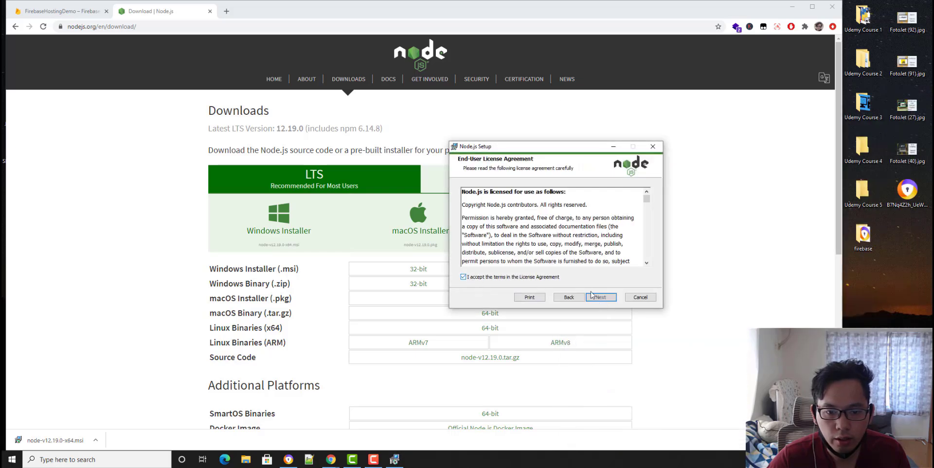
{"action": "left_click", "coordinate": [597, 299]}
{"action": "left_click", "coordinate": [598, 299]}
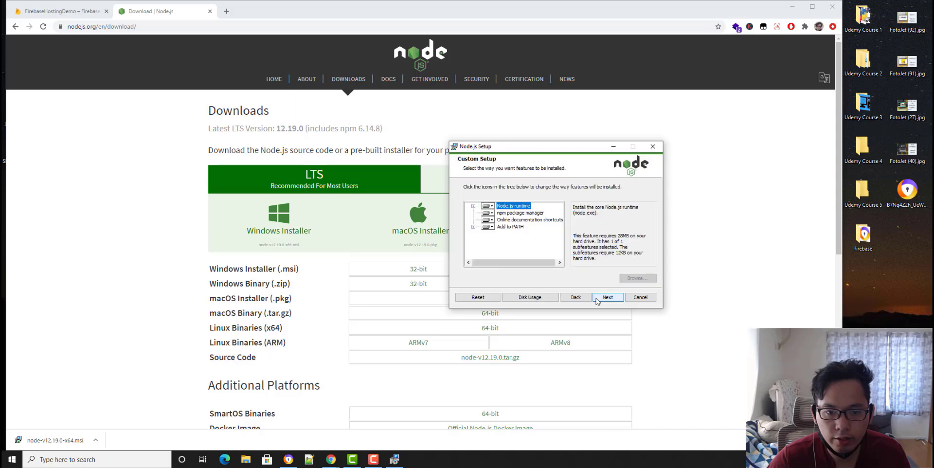
{"action": "left_click", "coordinate": [598, 297]}
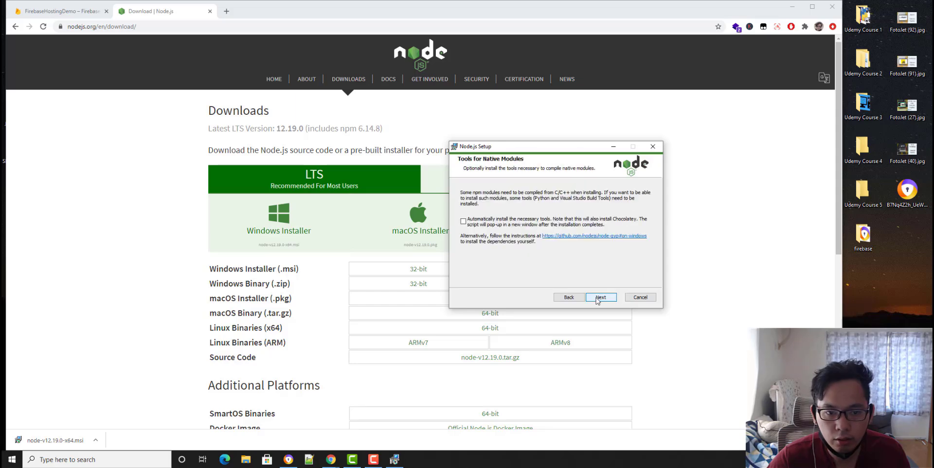
{"action": "left_click", "coordinate": [597, 298]}
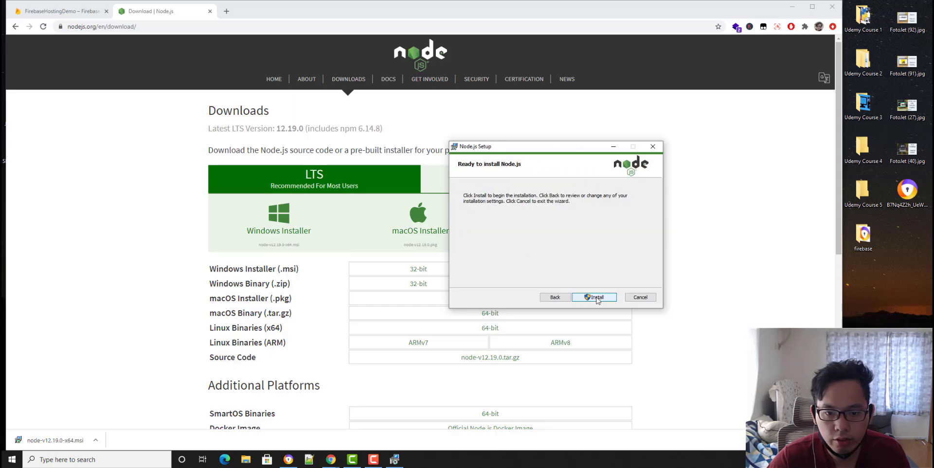
{"action": "left_click", "coordinate": [597, 297]}
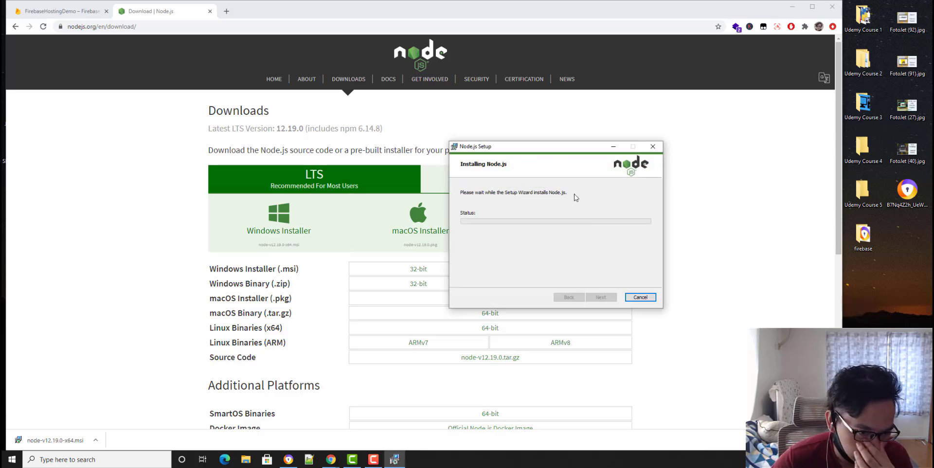
{"action": "left_click_drag", "start_coordinate": [525, 145], "coordinate": [433, 129]}
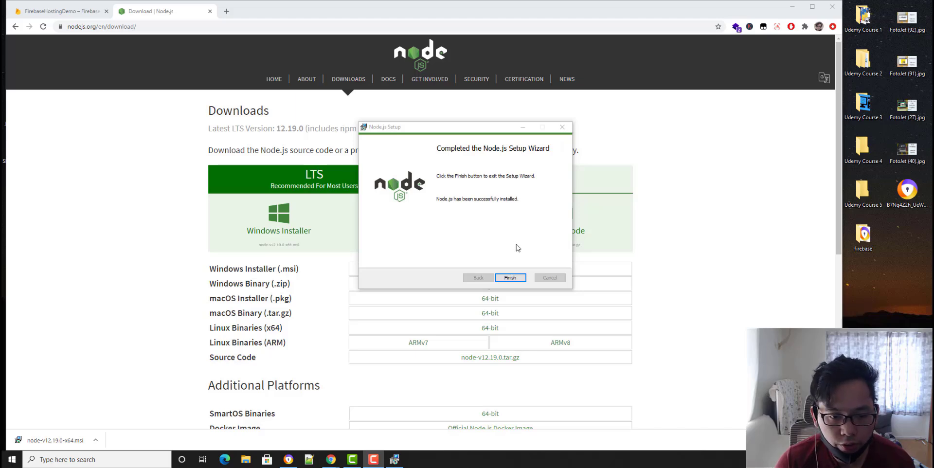
{"action": "left_click", "coordinate": [509, 278]}
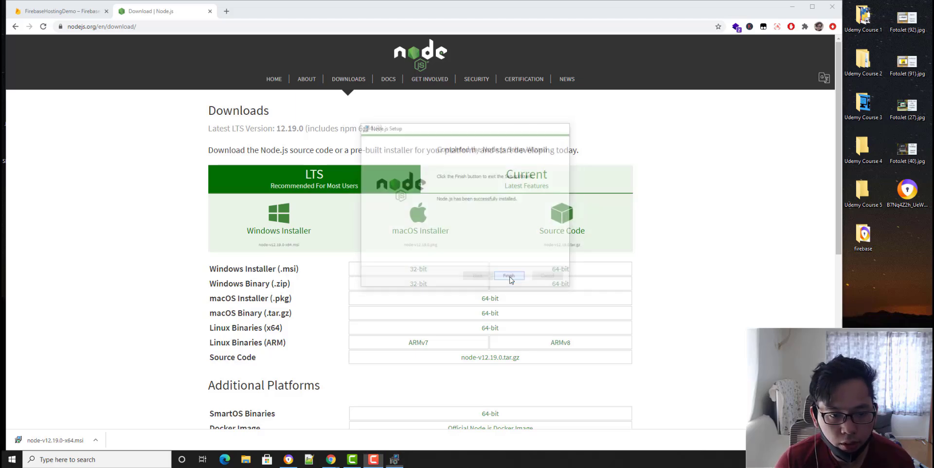
- Return to the Firebase Hosting setup page and open the desktop's firebase folder in File Explorer
{"action": "left_click", "coordinate": [76, 15]}
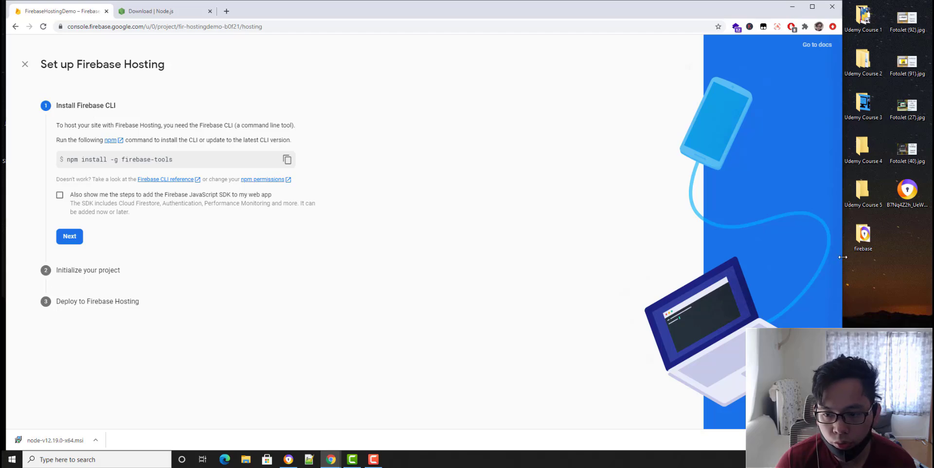
{"action": "double_click", "coordinate": [864, 236]}
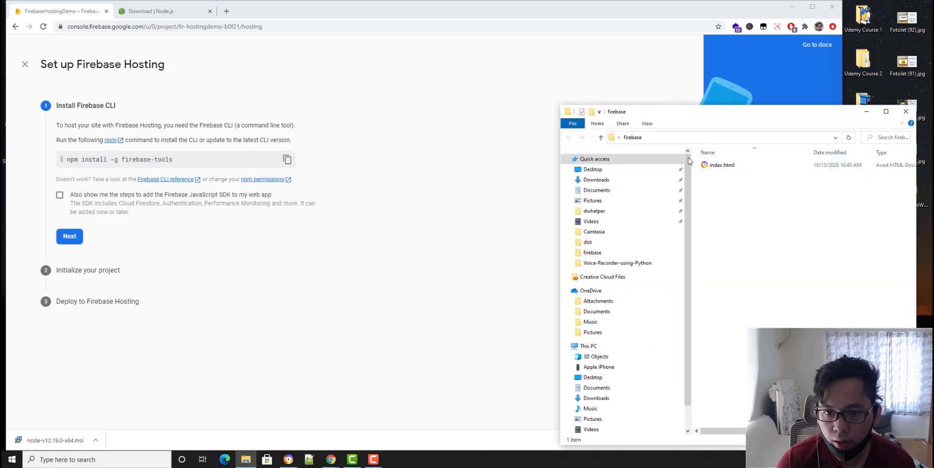
{"action": "right_click", "coordinate": [729, 222]}
{"action": "left_click", "coordinate": [716, 216]}
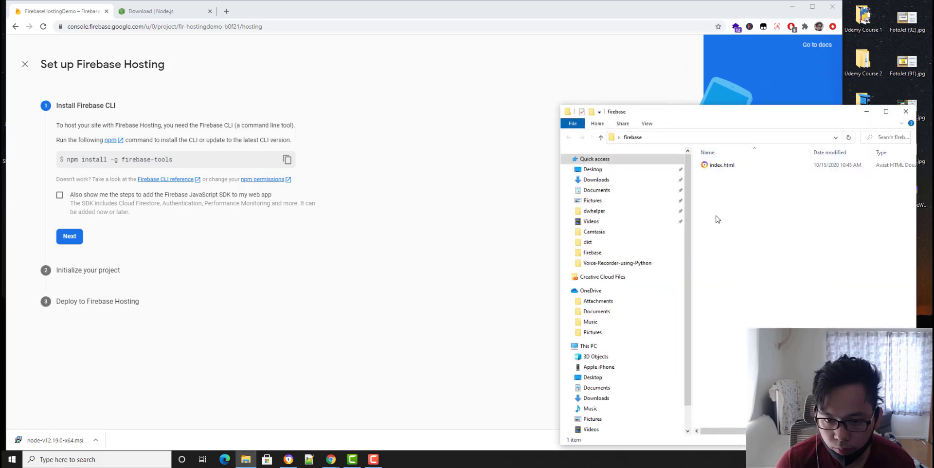
- Open Command Prompt by searching for cmd and move its window closer to the firebase folder window
{"action": "left_click", "coordinate": [137, 454]}
{"action": "type", "text": "cmd"}
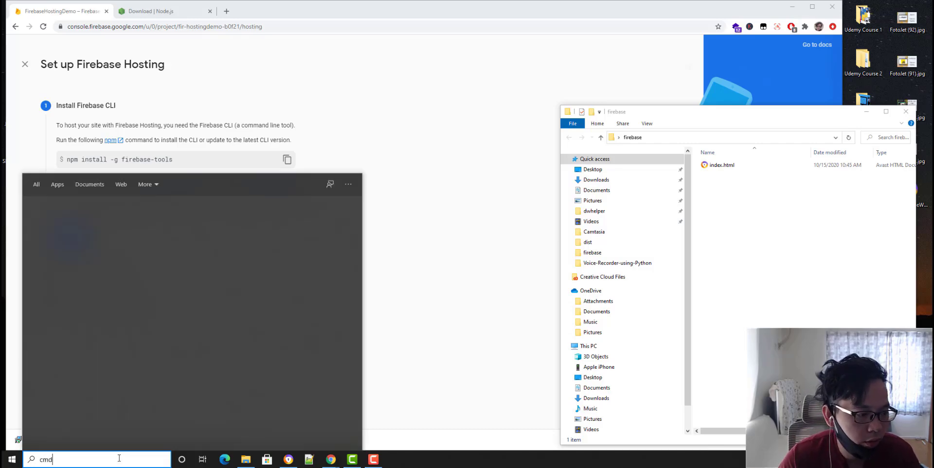
{"action": "left_click", "coordinate": [99, 225]}
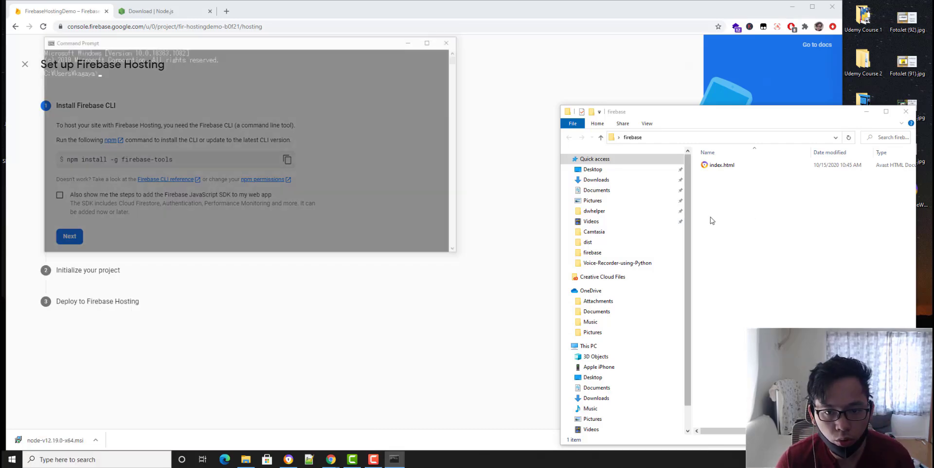
{"action": "left_click_drag", "start_coordinate": [268, 41], "coordinate": [397, 174]}
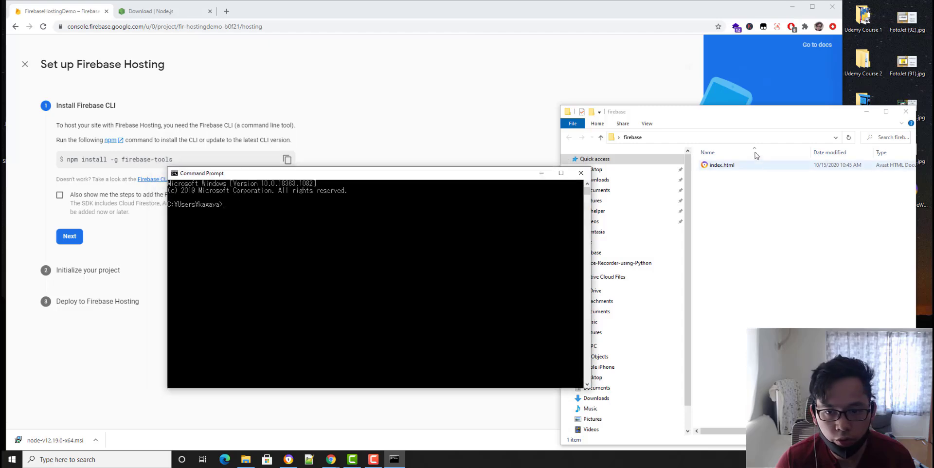
- Change the Command Prompt directory to the desktop's firebase folder with cd and the path copied from File Explorer
{"action": "left_click", "coordinate": [790, 138]}
{"action": "key", "text": "ctrl+c"}
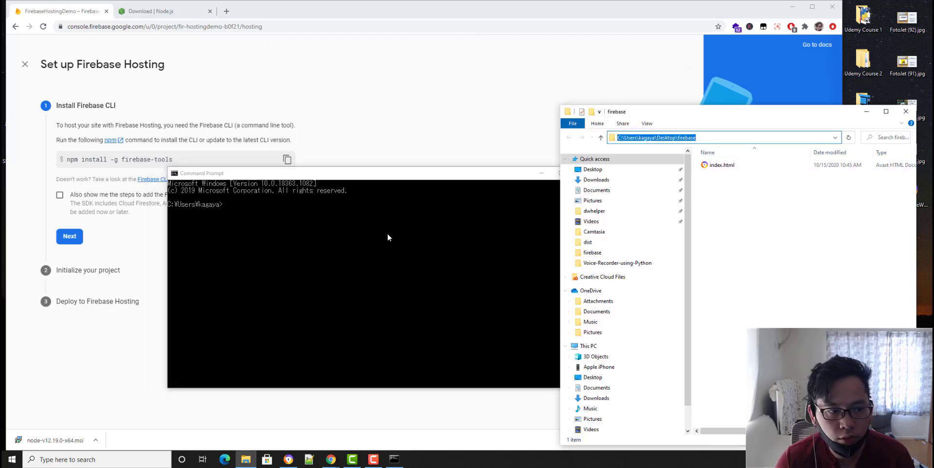
{"action": "left_click", "coordinate": [382, 232]}
{"action": "type", "text": "cd"}
{"action": "key", "text": "ctrl+v"}
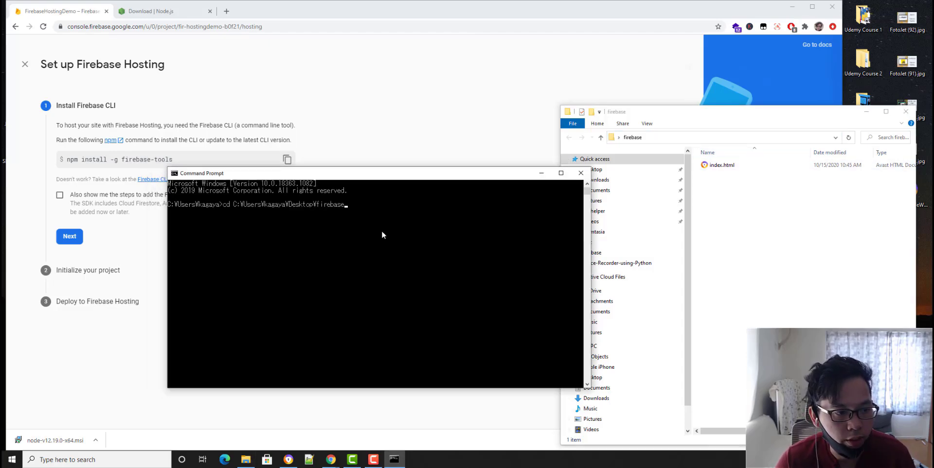
{"action": "key", "text": "Return"}
- Try to list the firebase folder's contents with ls, and clear the Command Prompt screen with cls
{"action": "type", "text": "ls"}
{"action": "key", "text": "Return"}
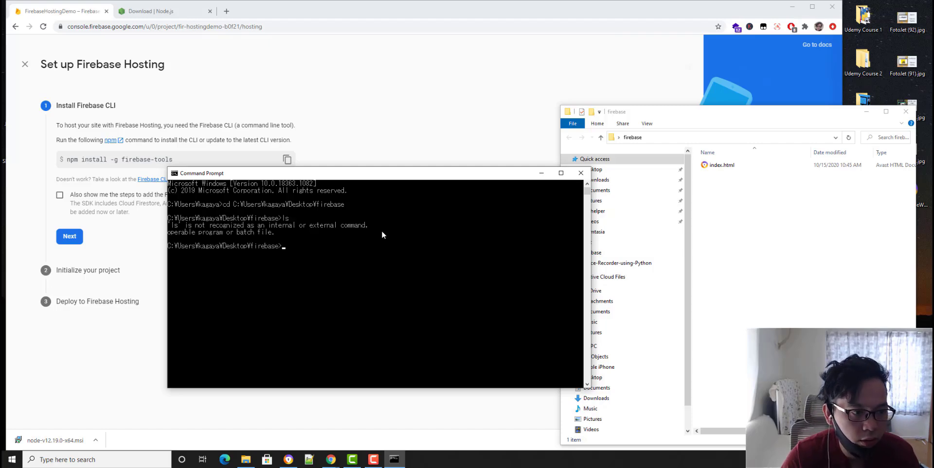
{"action": "type", "text": "cl"}
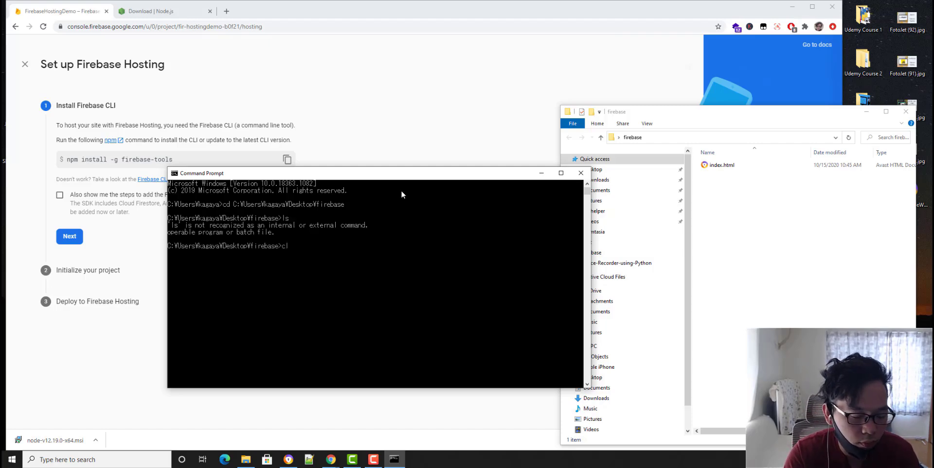
{"action": "type", "text": "ear"}
{"action": "key", "text": "Return"}
{"action": "type", "text": "cls"}
{"action": "key", "text": "Return"}
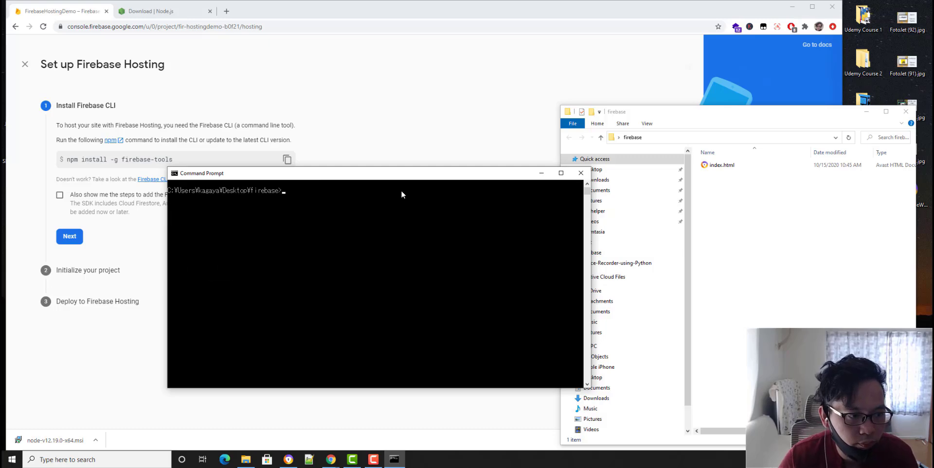
- Move the Command Prompt clear of the setup instructions and install the Firebase CLI with npm install -g firebase-tools
{"action": "left_click_drag", "start_coordinate": [693, 116], "coordinate": [743, 107]}
{"action": "left_click_drag", "start_coordinate": [447, 173], "coordinate": [540, 161]}
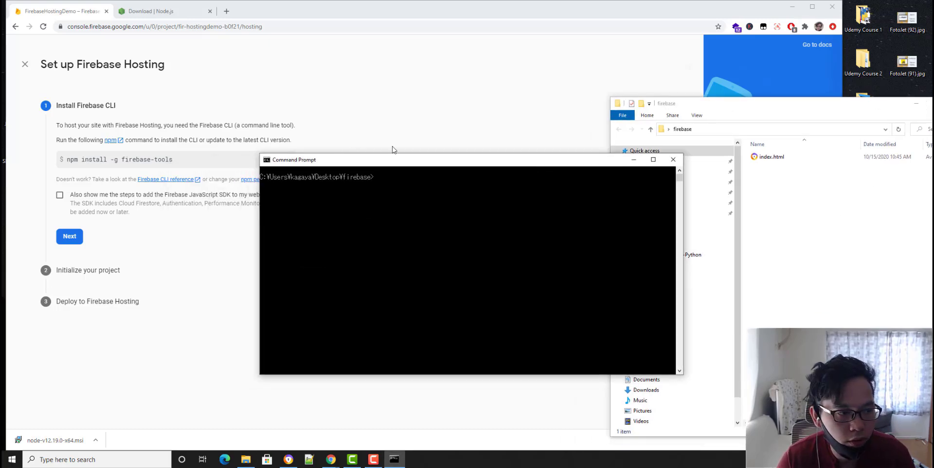
{"action": "left_click_drag", "start_coordinate": [426, 160], "coordinate": [601, 80]}
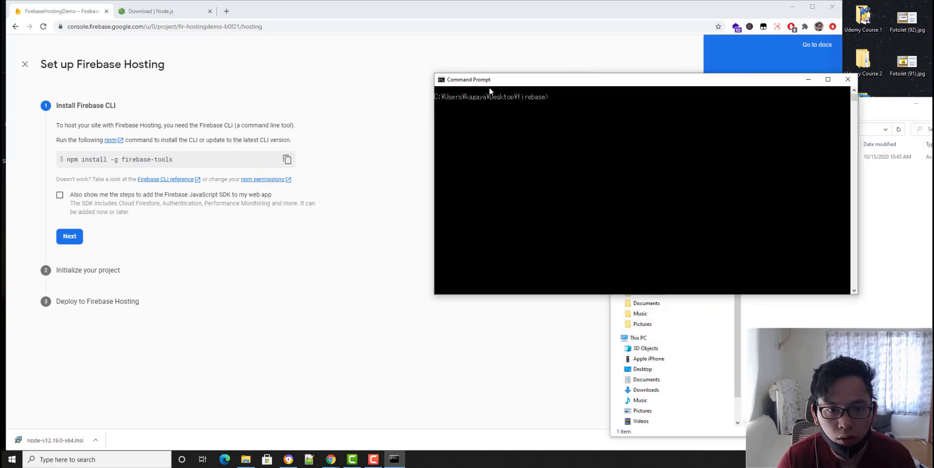
{"action": "left_click", "coordinate": [287, 160]}
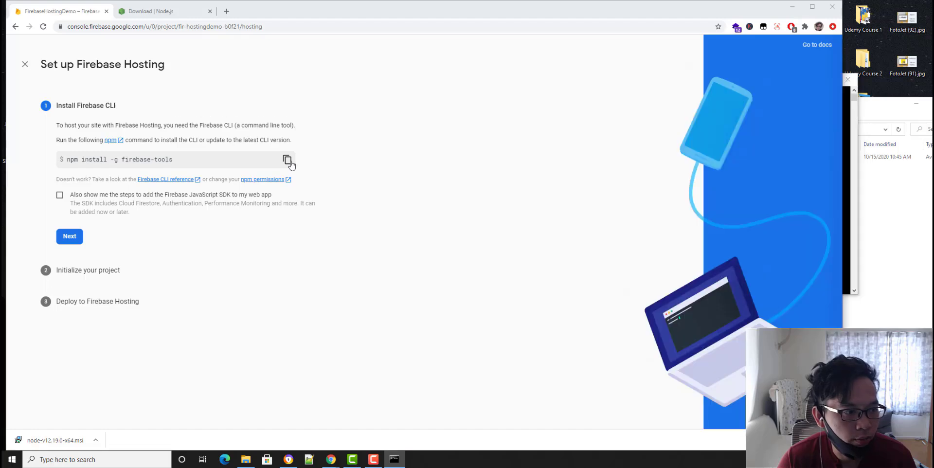
{"action": "left_click", "coordinate": [848, 143]}
{"action": "key", "text": "ctrl+v"}
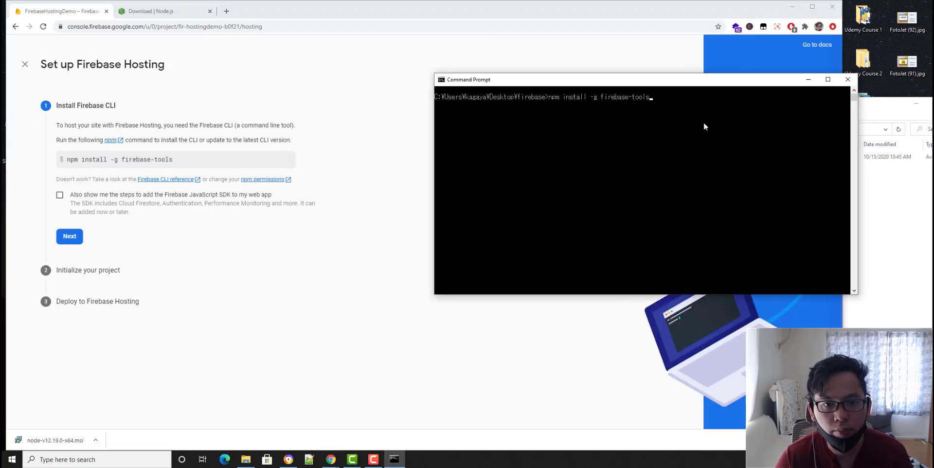
{"action": "key", "text": "Return"}
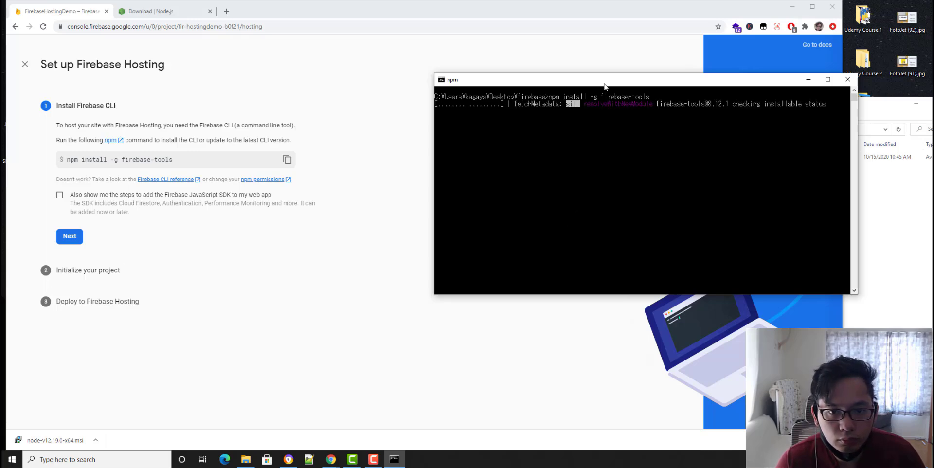
{"action": "left_click_drag", "start_coordinate": [605, 86], "coordinate": [605, 110]}
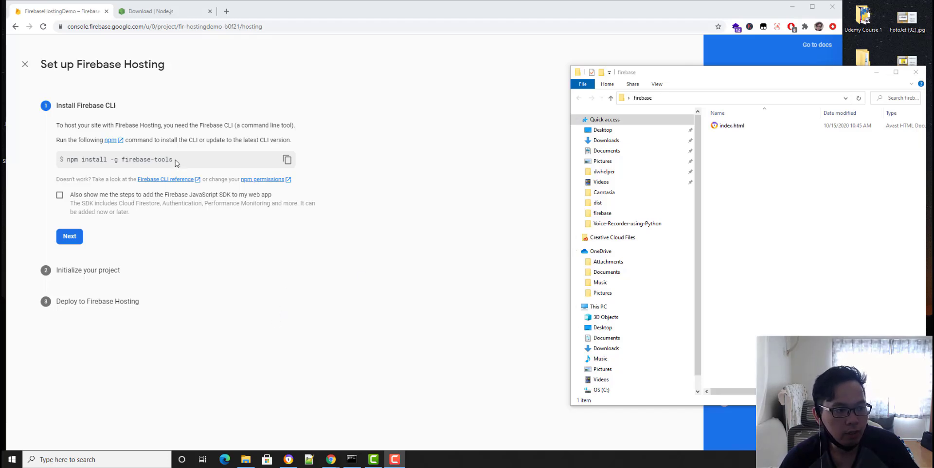
- Advance the Firebase Hosting setup to the Initialize your project stage and return to the Command Prompt
{"action": "left_click", "coordinate": [78, 242]}
{"action": "left_click", "coordinate": [78, 242]}
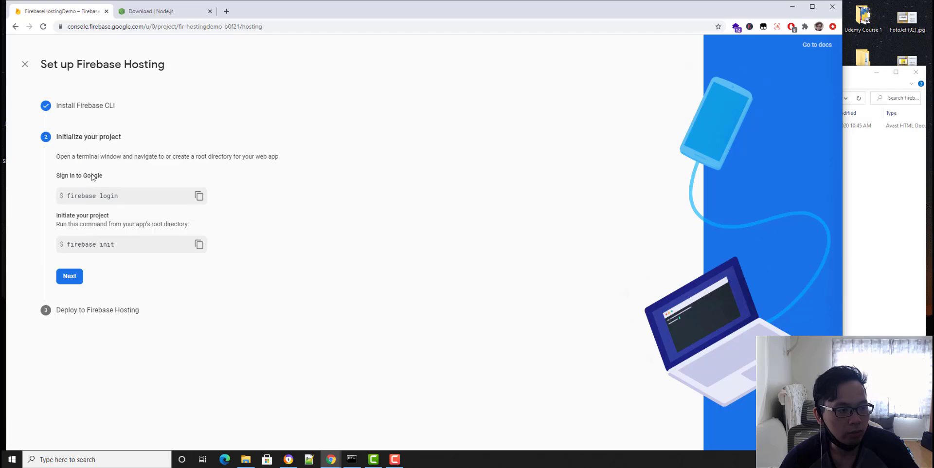
{"action": "left_click", "coordinate": [860, 207]}
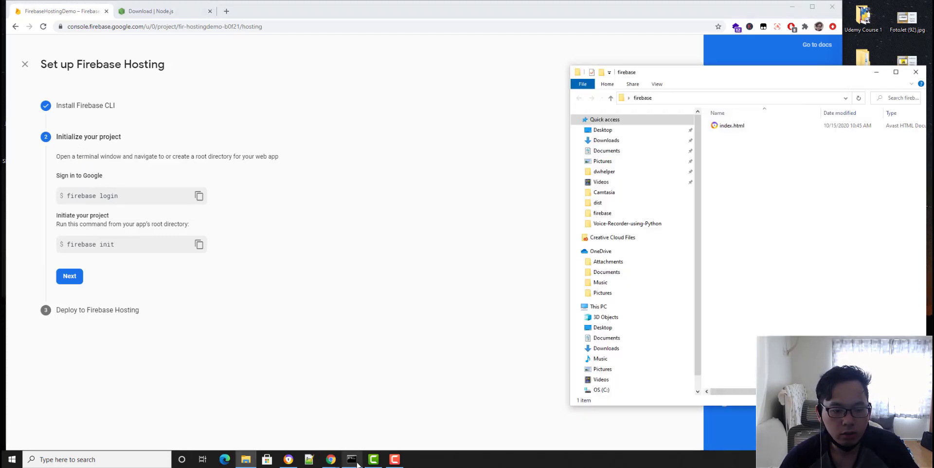
{"action": "left_click", "coordinate": [353, 459]}
{"action": "left_click", "coordinate": [604, 129]}
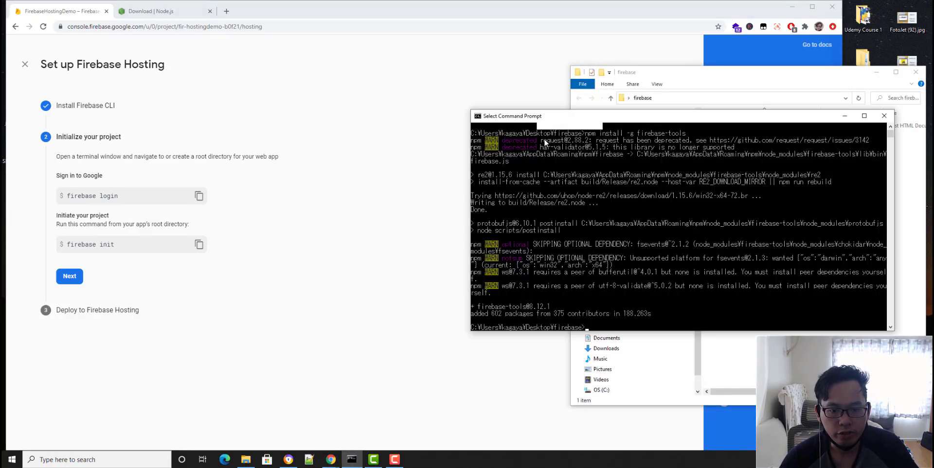
{"action": "left_click", "coordinate": [615, 321]}
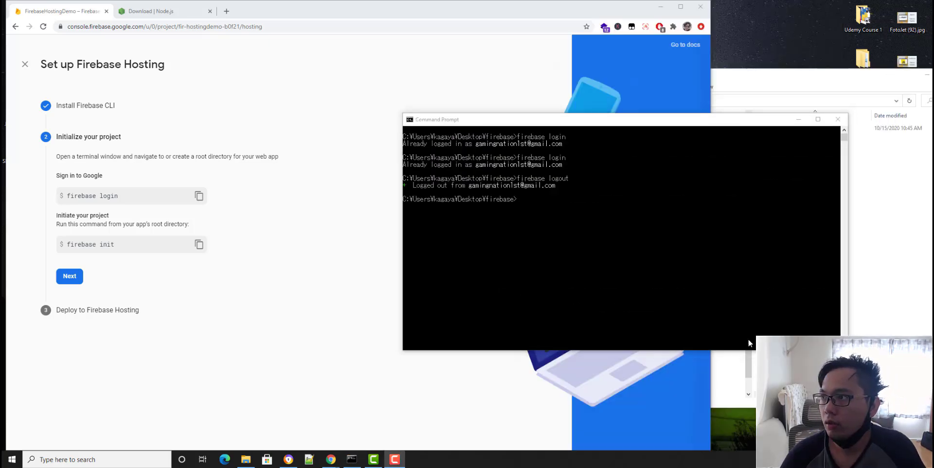
- Run firebase logout, and start firebase login, allowing Firebase to collect CLI usage and error reporting information
{"action": "key", "text": "Up"}
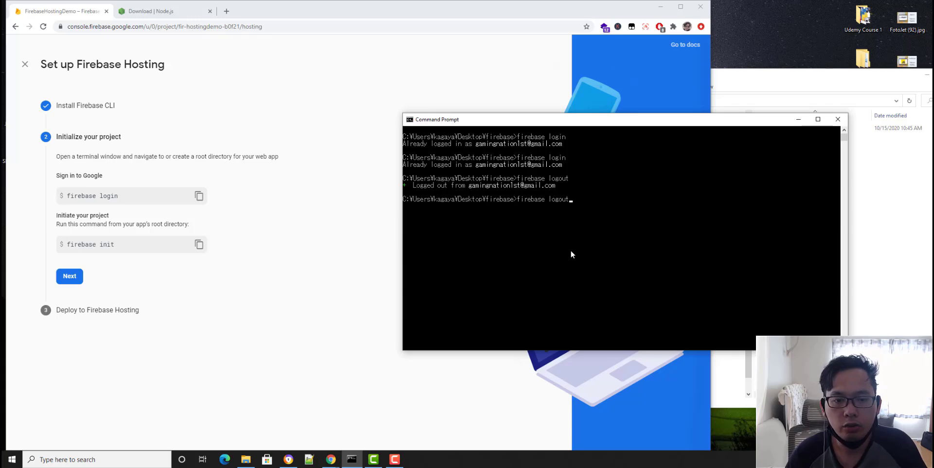
{"action": "key", "text": "Return"}
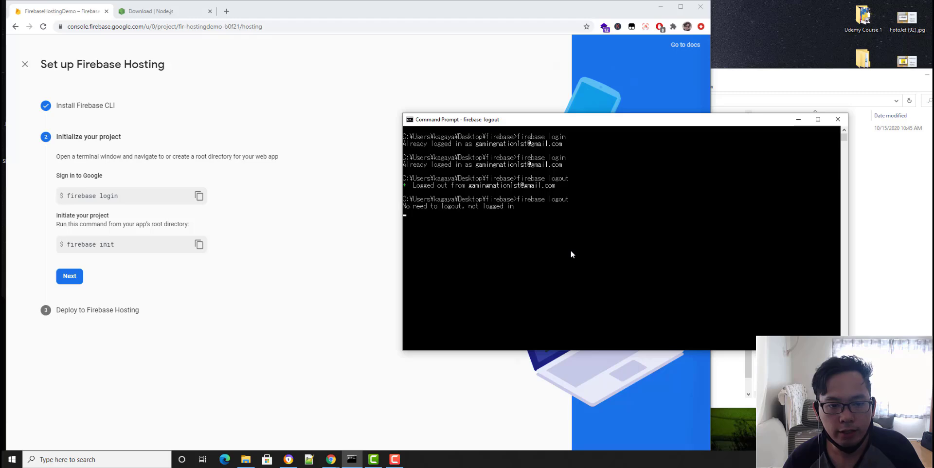
{"action": "key", "text": "Up"}
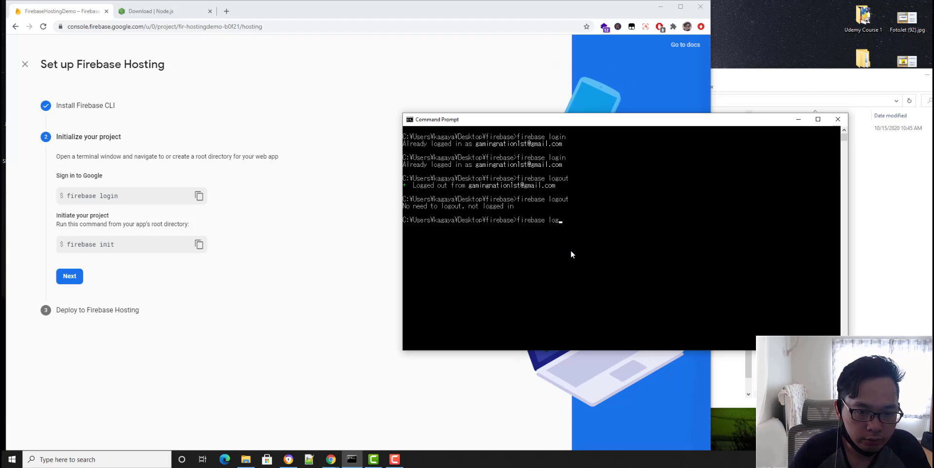
{"action": "key", "text": "BackSpace"}
{"action": "key", "text": "BackSpace"}
{"action": "key", "text": "BackSpace"}
{"action": "type", "text": "in"}
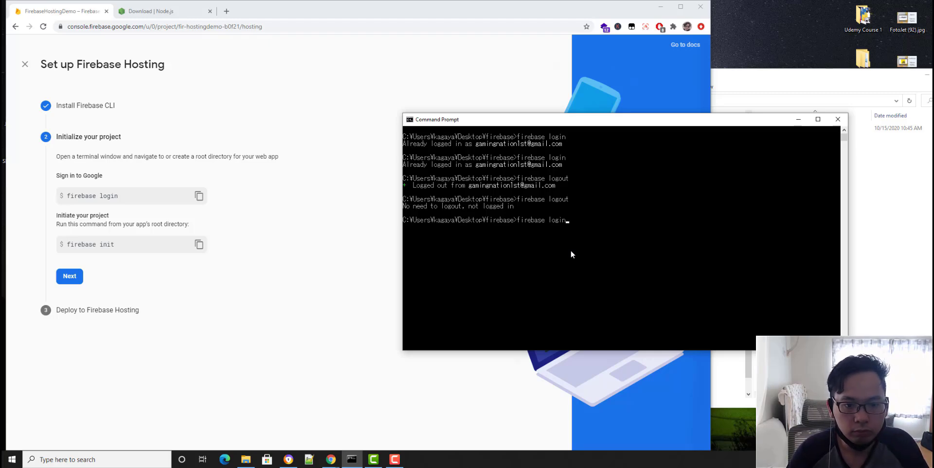
{"action": "key", "text": "Return"}
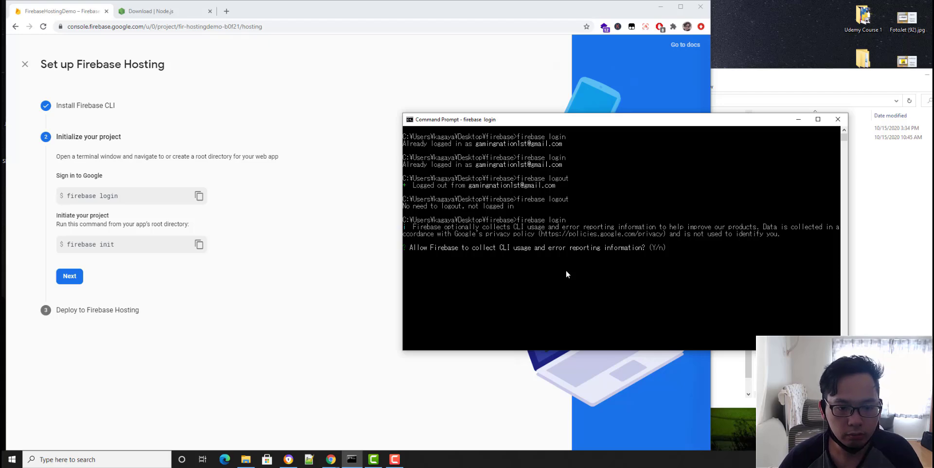
{"action": "type", "text": "y"}
{"action": "key", "text": "Return"}
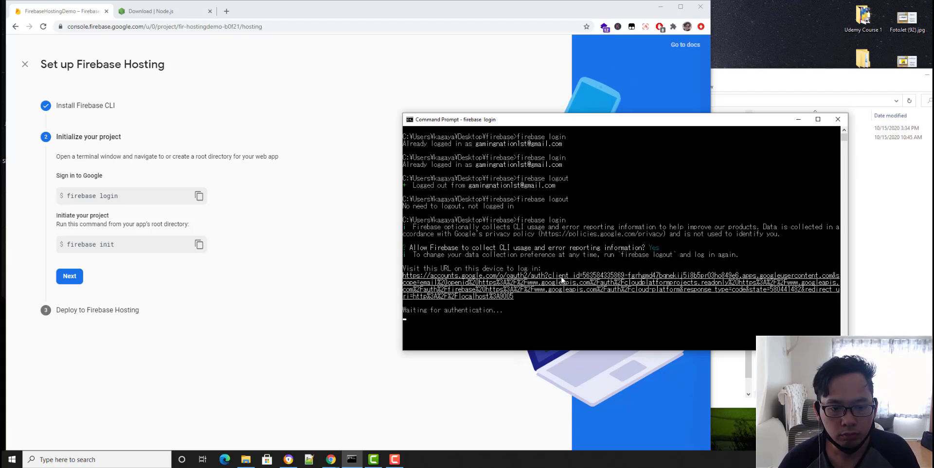
- Copy the login URL from the Command Prompt output and open it in a new browser tab
{"action": "left_click_drag", "start_coordinate": [520, 296], "coordinate": [404, 278]}
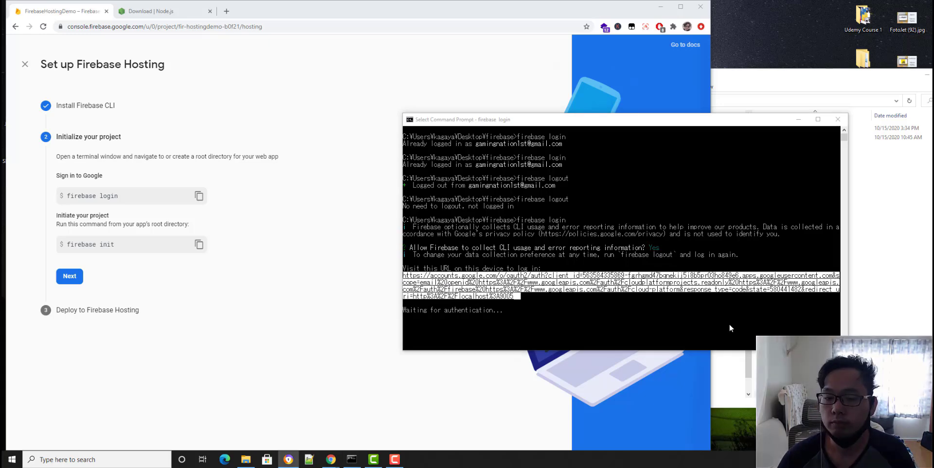
{"action": "left_click", "coordinate": [687, 317]}
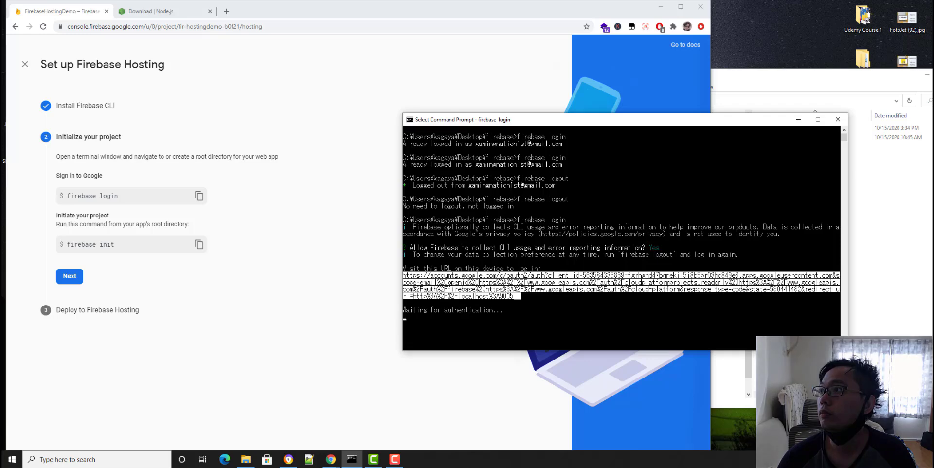
{"action": "key", "text": "alt+Tab"}
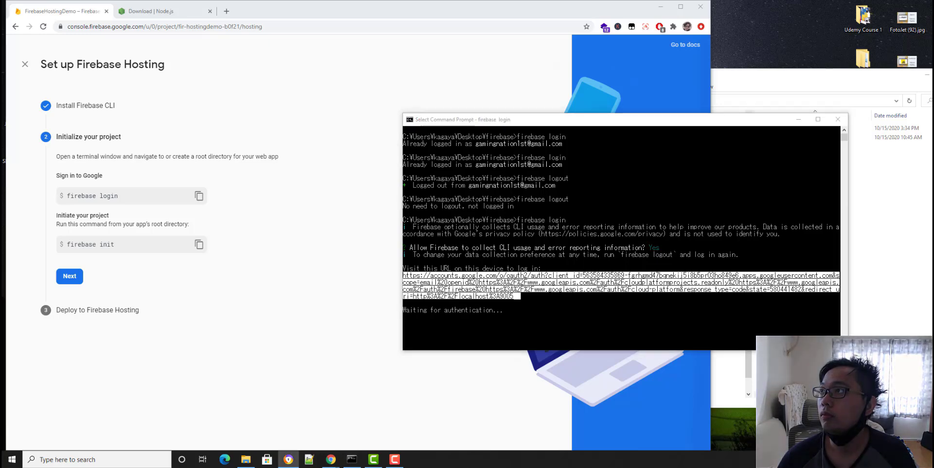
{"action": "left_click", "coordinate": [509, 302]}
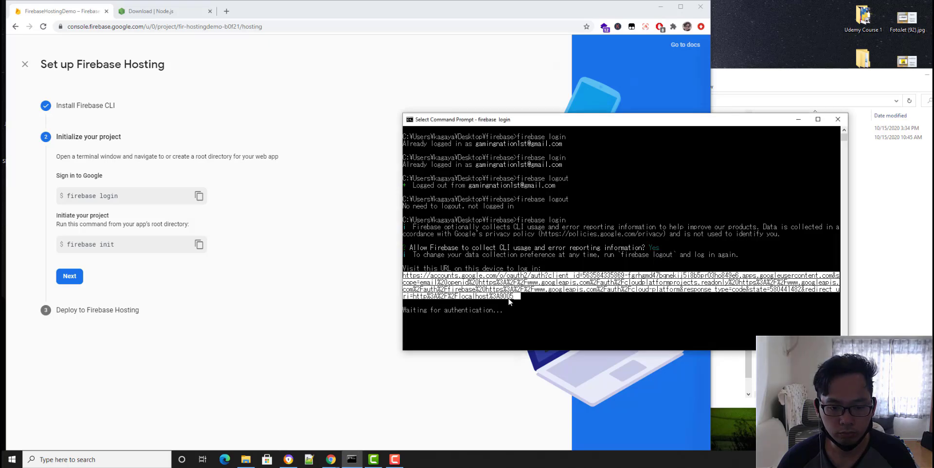
{"action": "left_click", "coordinate": [485, 308]}
{"action": "left_click_drag", "start_coordinate": [518, 295], "coordinate": [401, 276]}
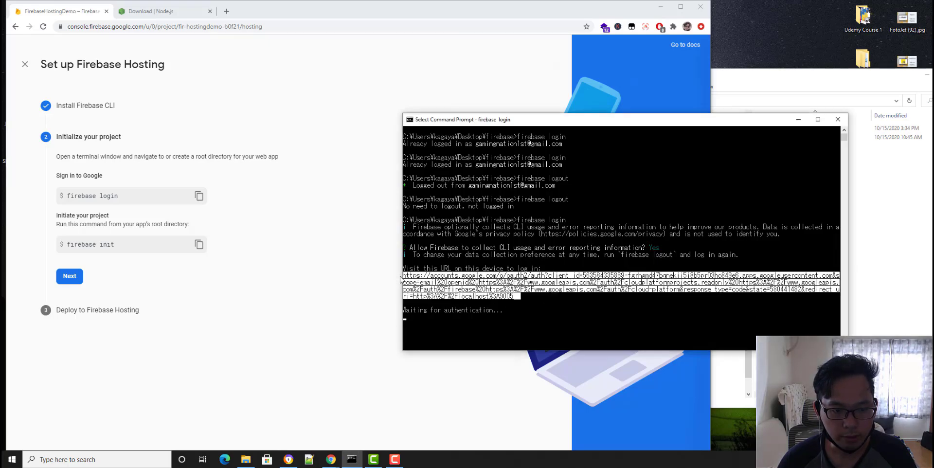
{"action": "key", "text": "ctrl+c"}
{"action": "left_click", "coordinate": [226, 11]}
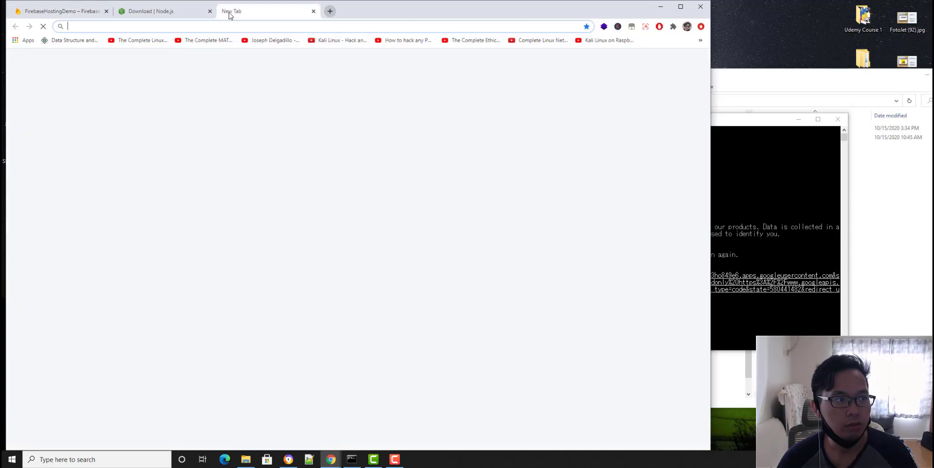
{"action": "key", "text": "ctrl+v"}
{"action": "key", "text": "Return"}
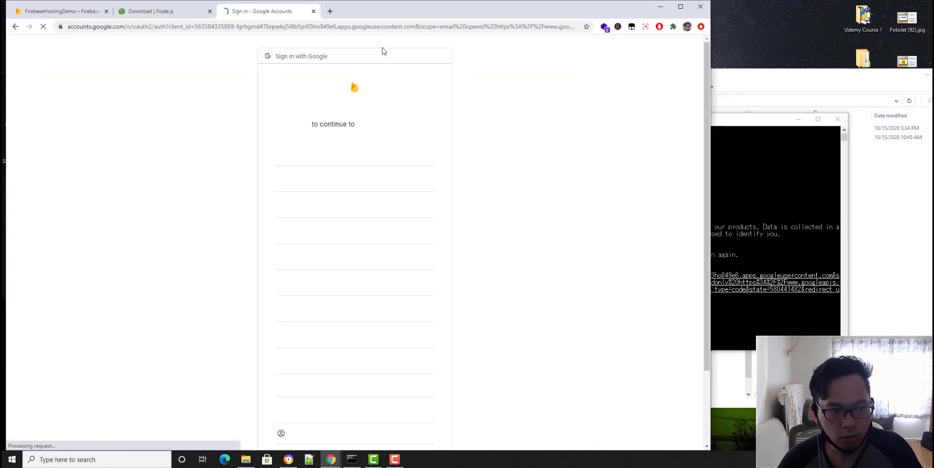
- Sign in to the Firebase CLI with the chosen Google account, granting access, and return to the Command Prompt
{"action": "left_click", "coordinate": [293, 184]}
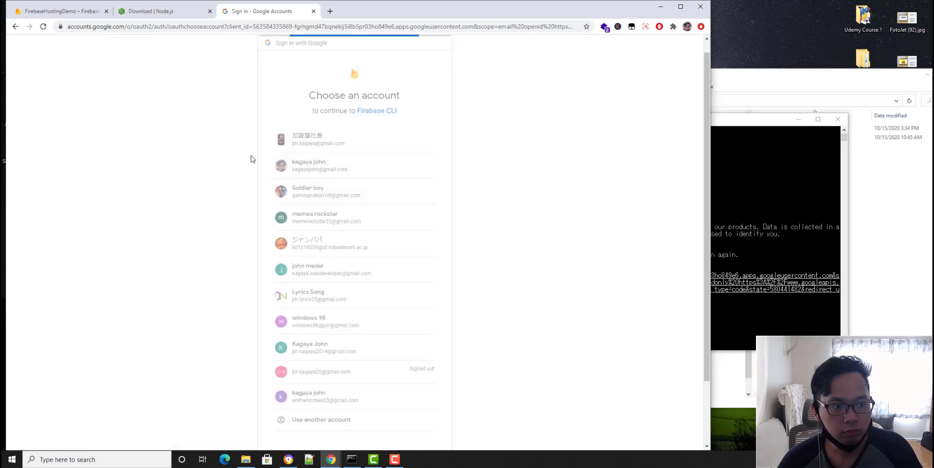
{"action": "left_click", "coordinate": [418, 379]}
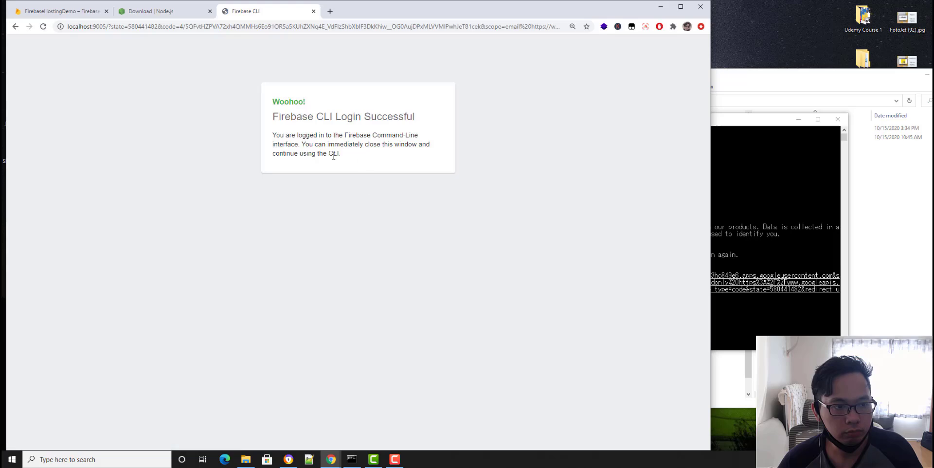
{"action": "left_click", "coordinate": [37, 16]}
{"action": "left_click", "coordinate": [764, 214]}
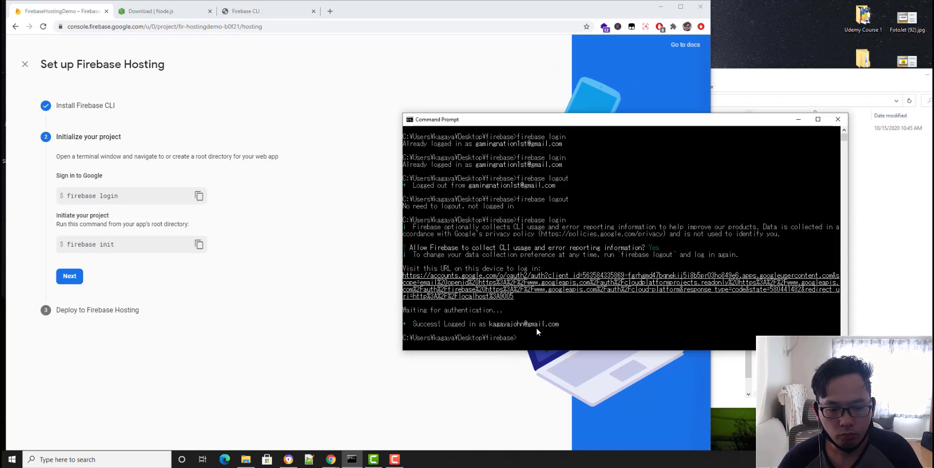
- Clear the Command Prompt screen and run firebase init in the firebase folder
{"action": "type", "text": "cls"}
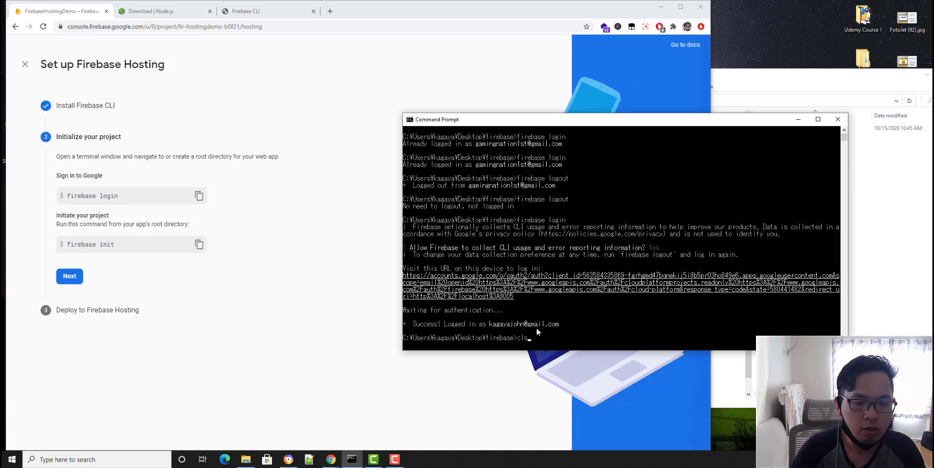
{"action": "key", "text": "Return"}
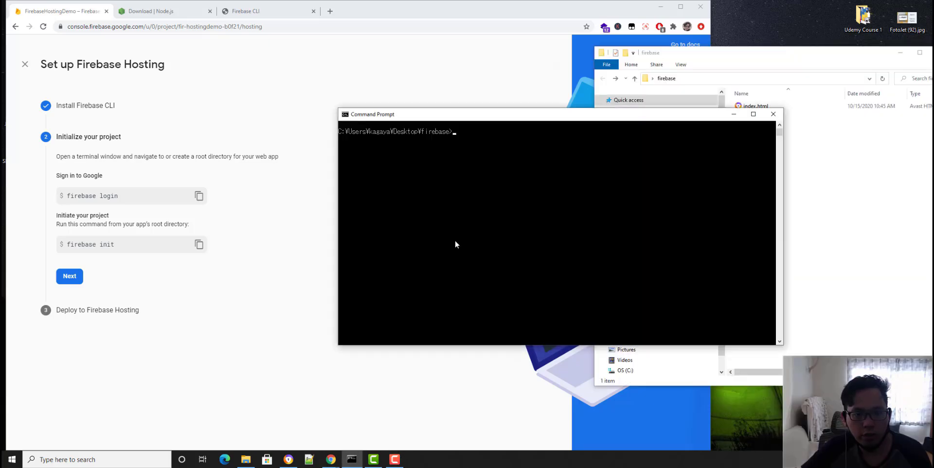
{"action": "left_click_drag", "start_coordinate": [526, 118], "coordinate": [536, 130]}
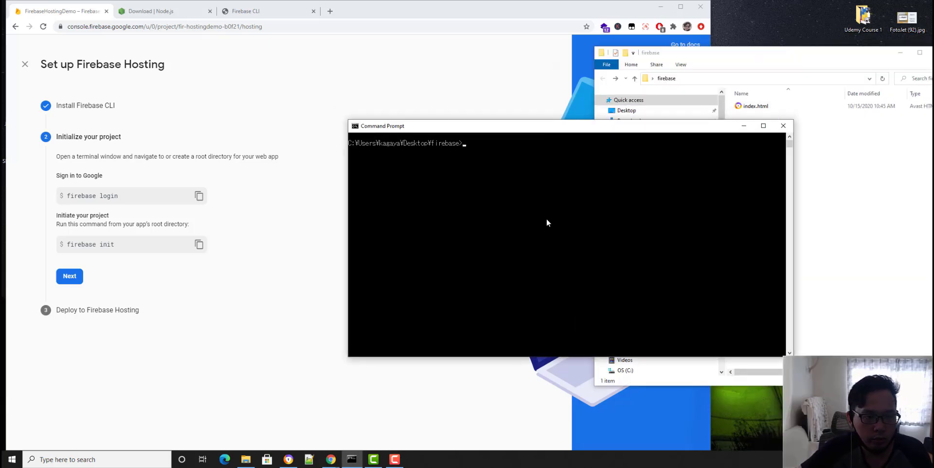
{"action": "type", "text": "fireb"}
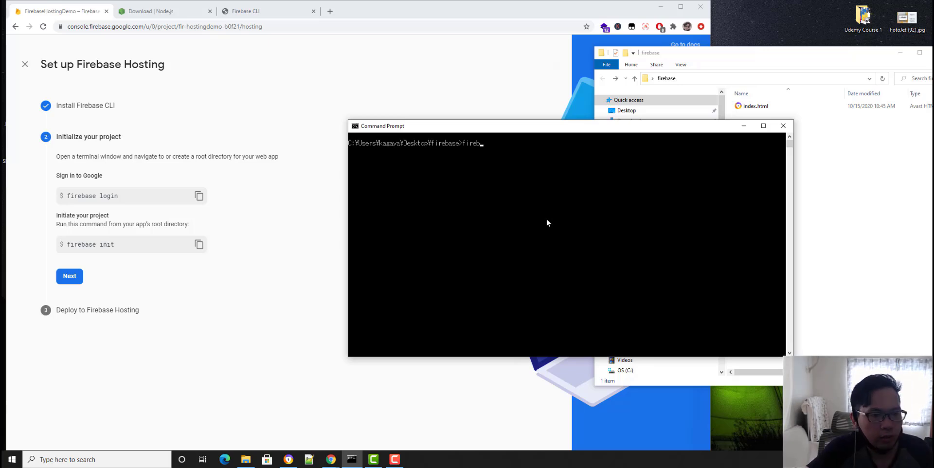
{"action": "type", "text": "ase init"}
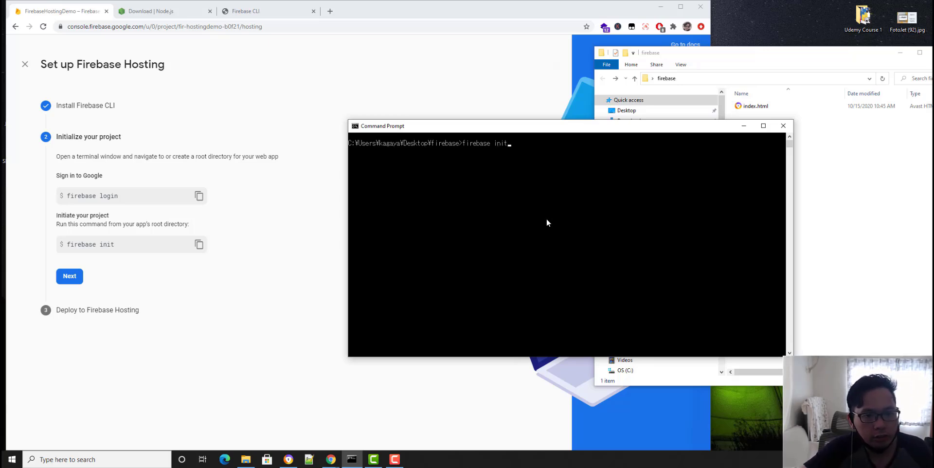
{"action": "key", "text": "Return"}
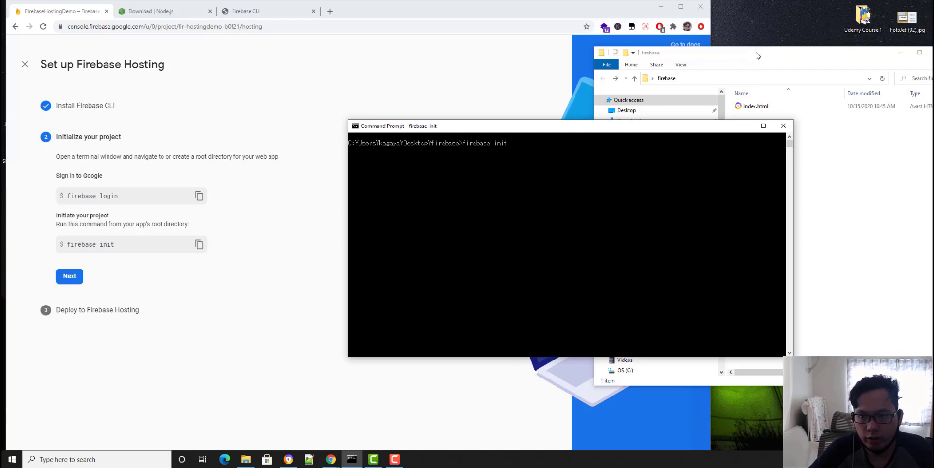
- Agree to initialize the project in the firebase folder and choose Hosting as the only Firebase CLI feature to set up
{"action": "left_click", "coordinate": [758, 157]}
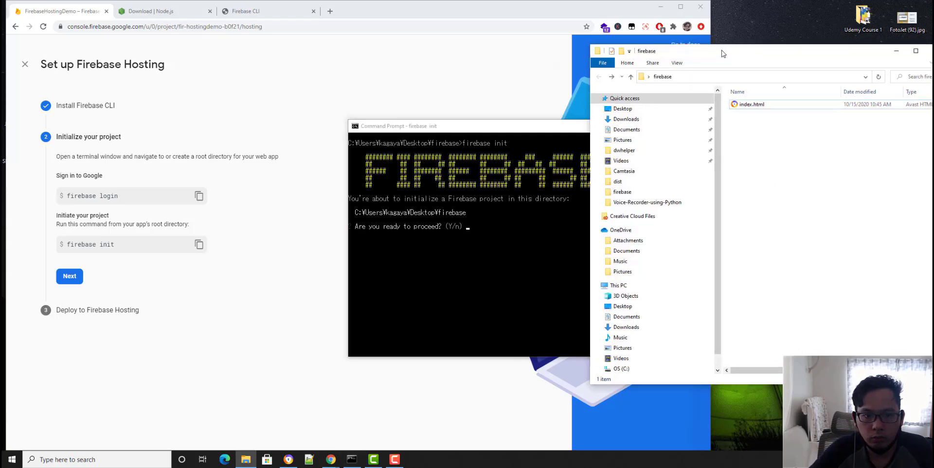
{"action": "left_click", "coordinate": [498, 249]}
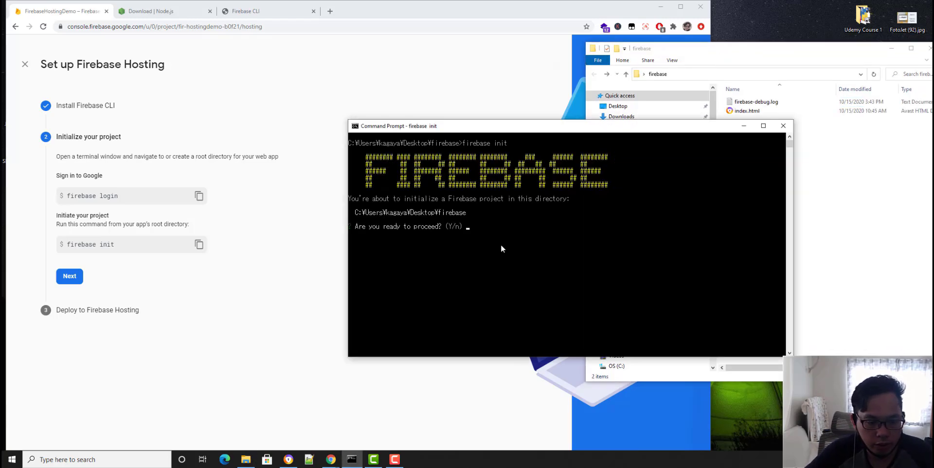
{"action": "type", "text": "y"}
{"action": "key", "text": "Return"}
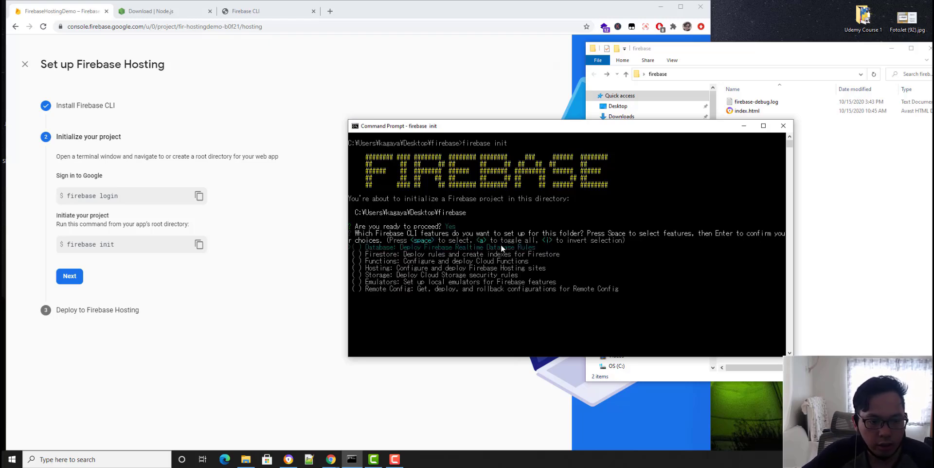
{"action": "key", "text": "Down"}
{"action": "key", "text": "Down"}
{"action": "key", "text": "Down"}
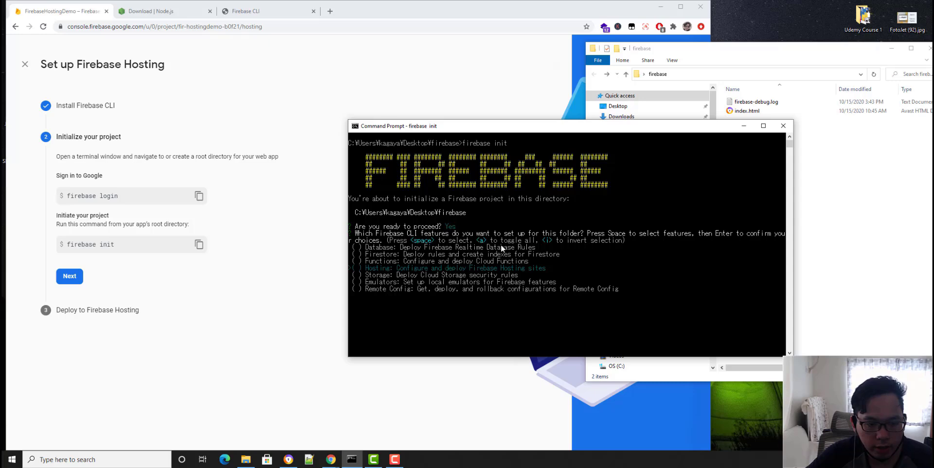
{"action": "key", "text": "space"}
{"action": "key", "text": "Return"}
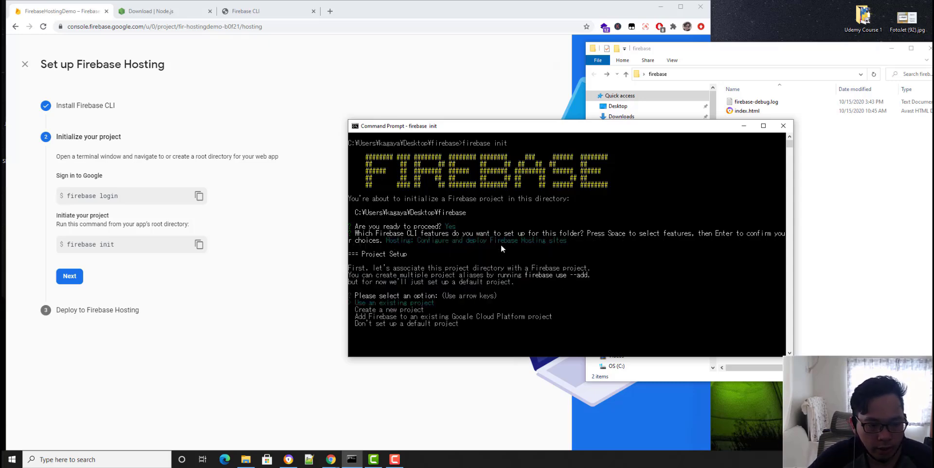
- Use an existing project and select fir-hostingdemo-b0f21 (FirebaseHostingDemo) as the directory's default Firebase project
{"action": "key", "text": "Return"}
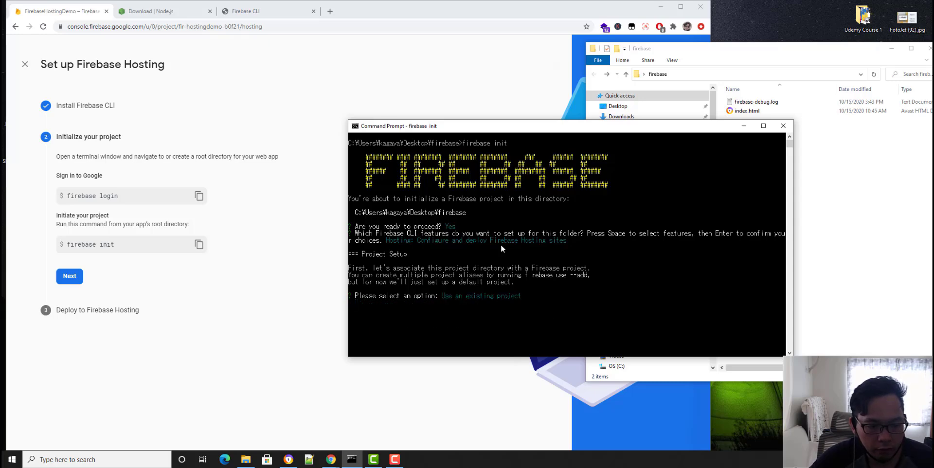
{"action": "key", "text": "Down"}
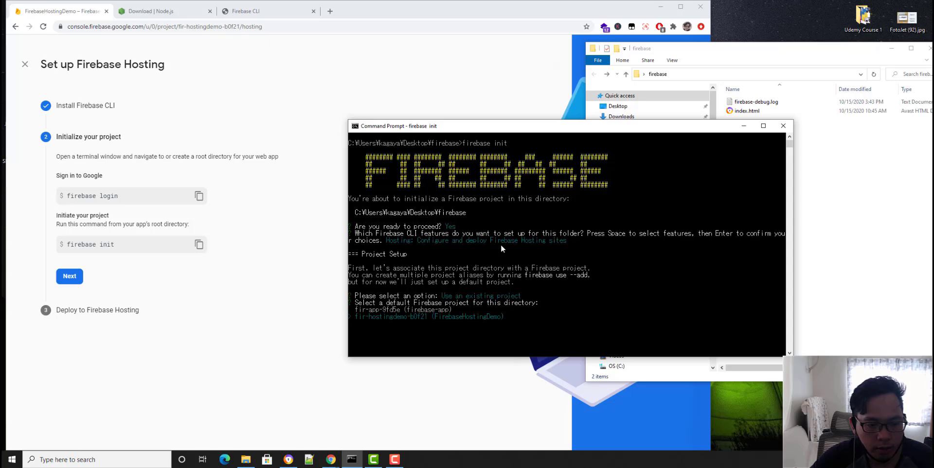
{"action": "key", "text": "Return"}
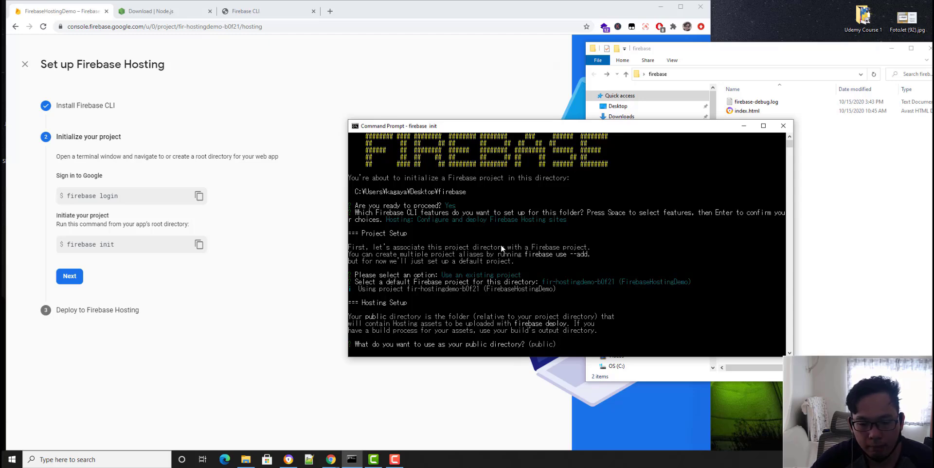
- Accept public as the public directory, and decline both the single-page app configuration and automatic GitHub builds and deploys
{"action": "key", "text": "Return"}
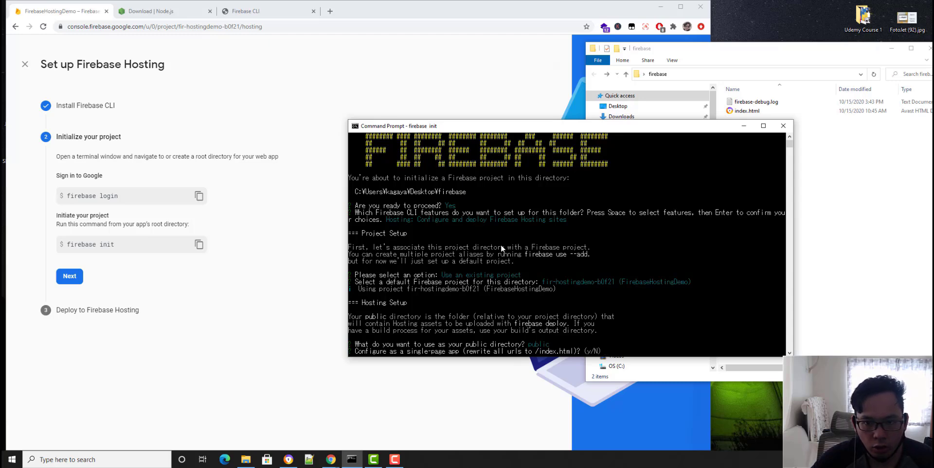
{"action": "key", "text": "Return"}
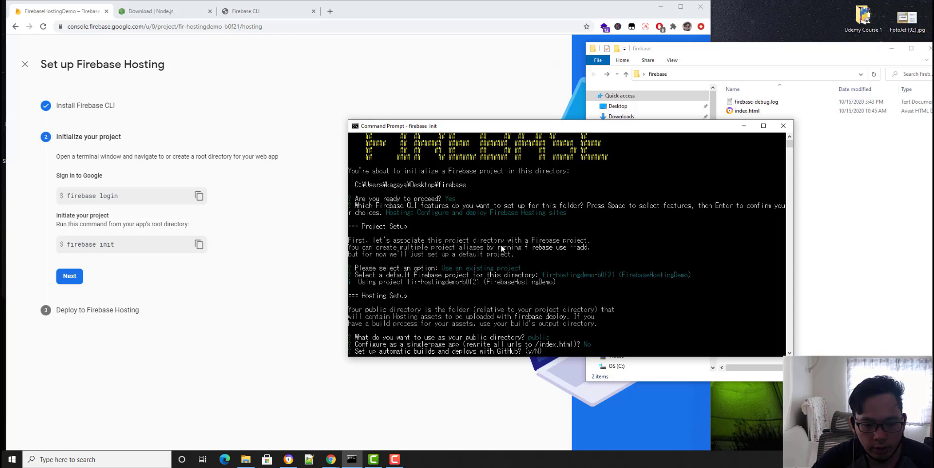
{"action": "key", "text": "Return"}
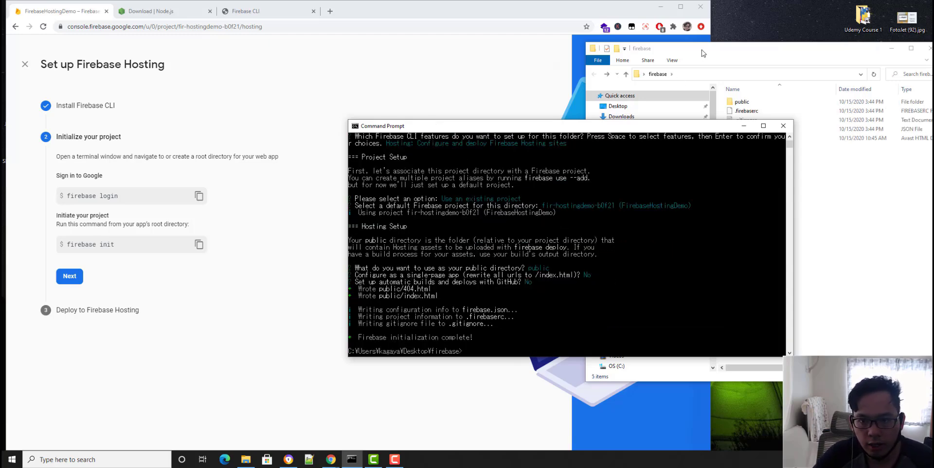
- Rearrange the windows to see the firebase folder, check the contents of its public subfolder, and return to the parent folder
{"action": "left_click_drag", "start_coordinate": [702, 50], "coordinate": [691, 46]}
{"action": "left_click_drag", "start_coordinate": [495, 127], "coordinate": [467, 114]}
{"action": "left_click_drag", "start_coordinate": [735, 46], "coordinate": [715, 41]}
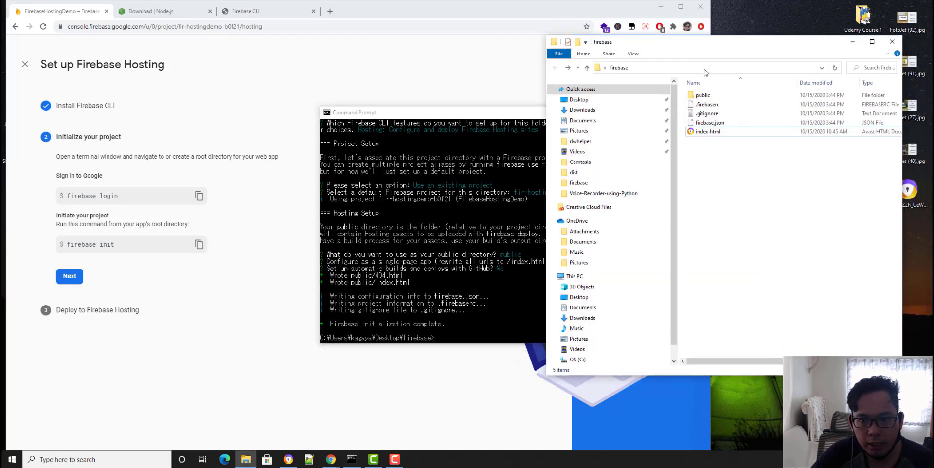
{"action": "left_click", "coordinate": [703, 97]}
{"action": "double_click", "coordinate": [703, 97]}
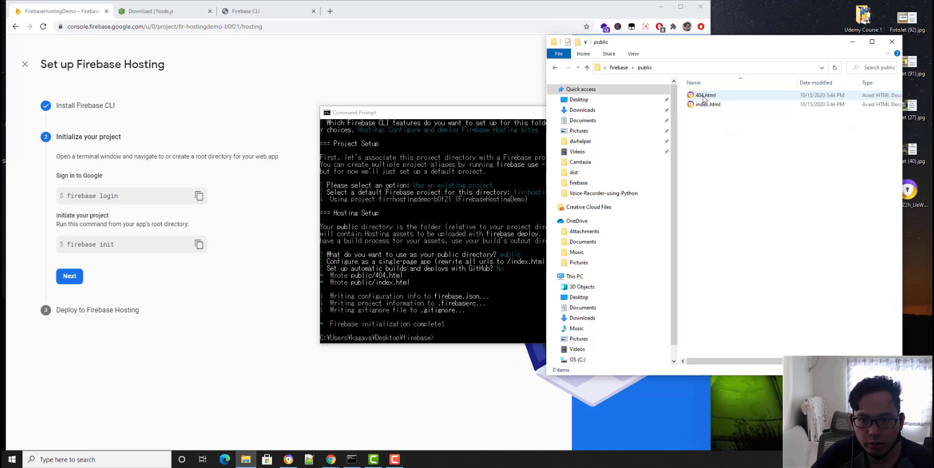
{"action": "left_click", "coordinate": [556, 67]}
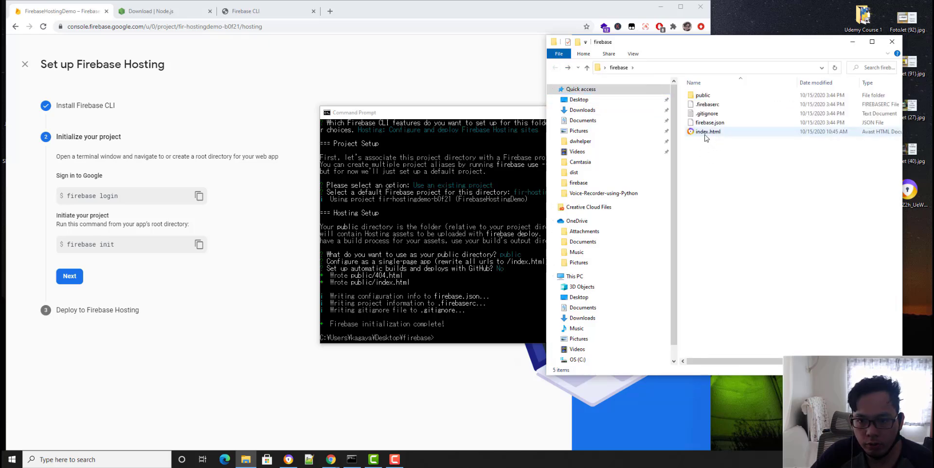
- Open the generated index.html from the public folder in Notepad++, scroll through its code, and close the editor
{"action": "double_click", "coordinate": [706, 97]}
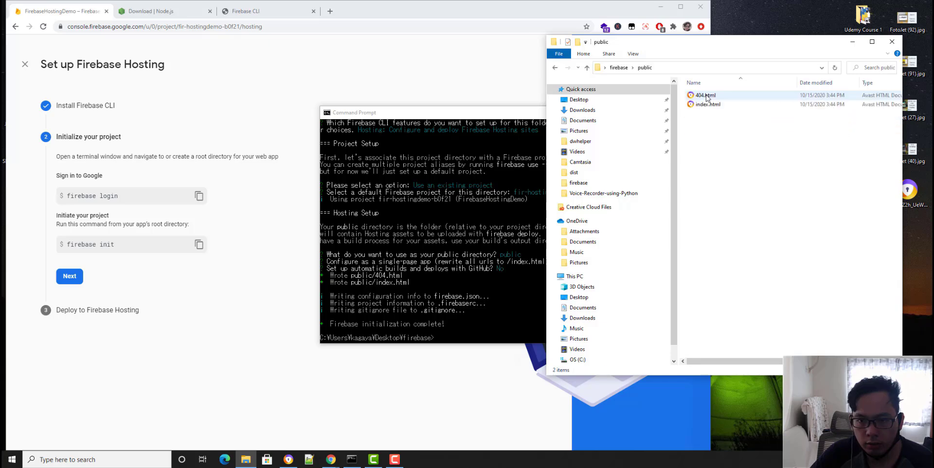
{"action": "left_click", "coordinate": [706, 107]}
{"action": "right_click", "coordinate": [706, 107]}
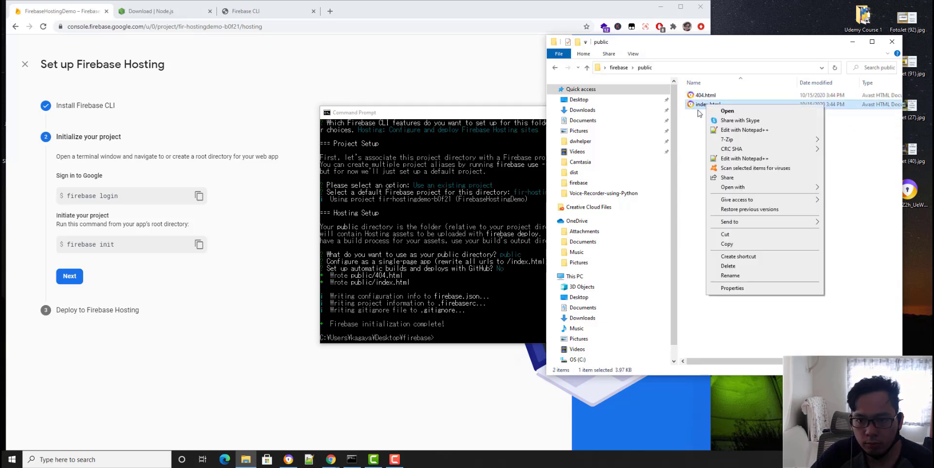
{"action": "left_click", "coordinate": [731, 131]}
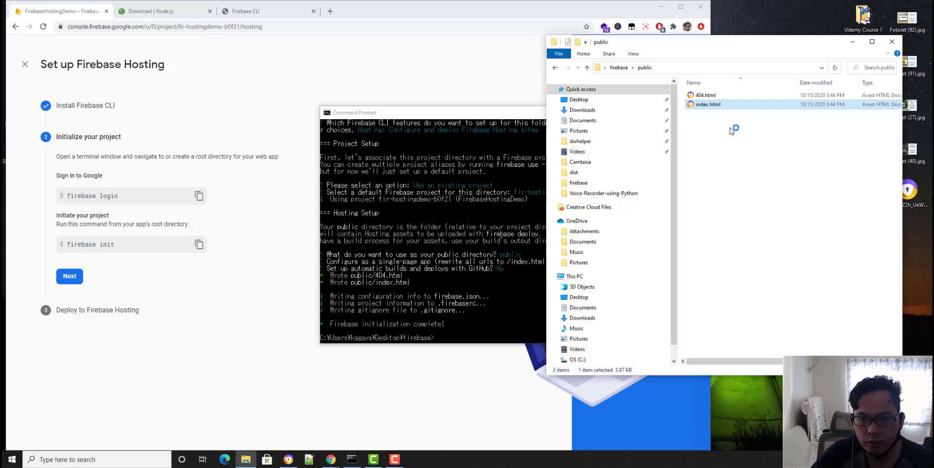
{"action": "scroll", "coordinate": [514, 281], "scroll_direction": "down", "scroll_amount": 16}
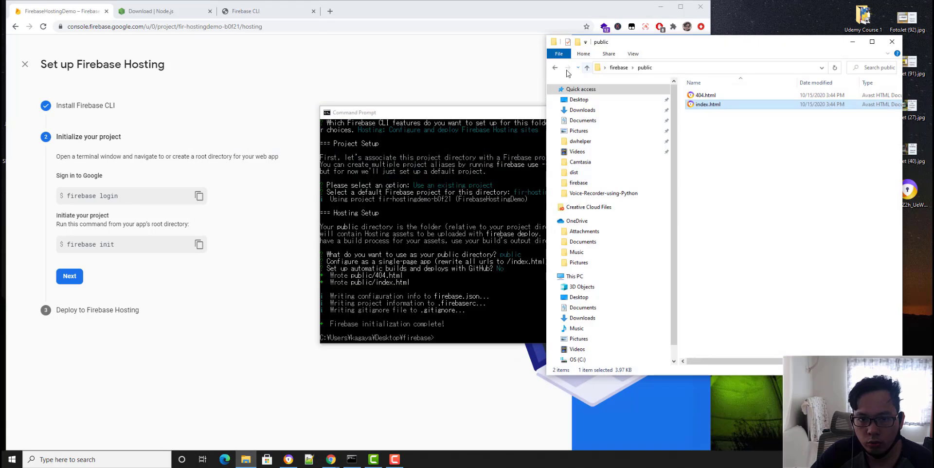
{"action": "left_click", "coordinate": [905, 53]}
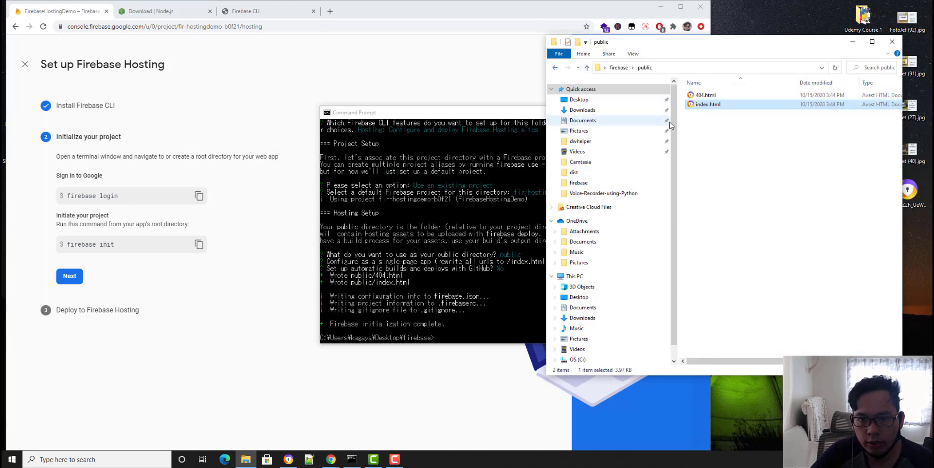
- Delete the generated index.html from the public folder and put a copy of the firebase folder's own index.html there
{"action": "right_click", "coordinate": [703, 106]}
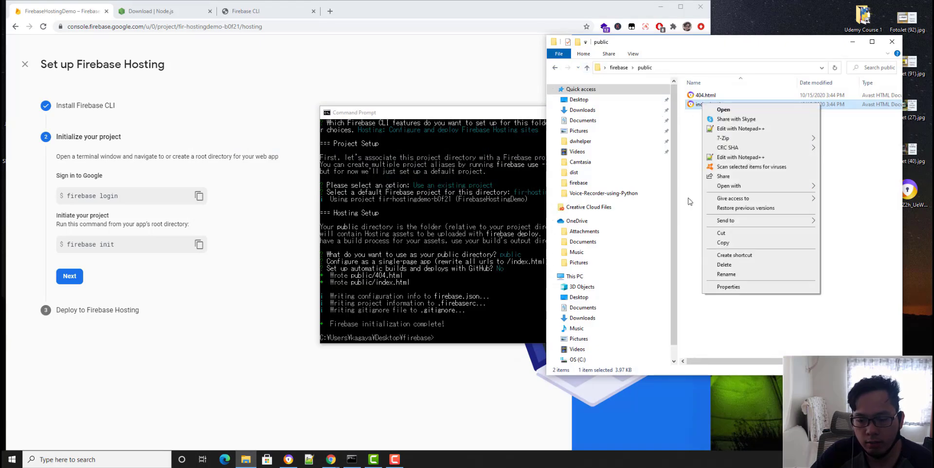
{"action": "left_click", "coordinate": [724, 265]}
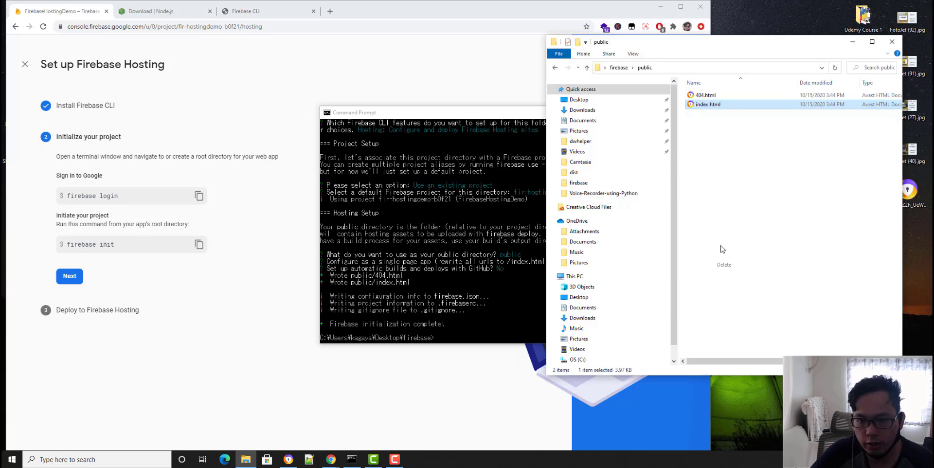
{"action": "left_click", "coordinate": [556, 68]}
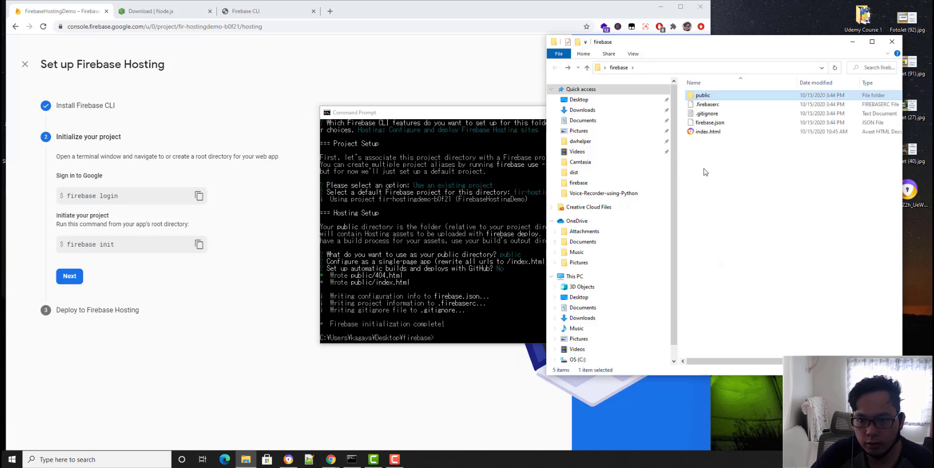
{"action": "left_click", "coordinate": [708, 141]}
{"action": "key", "text": "ctrl+v"}
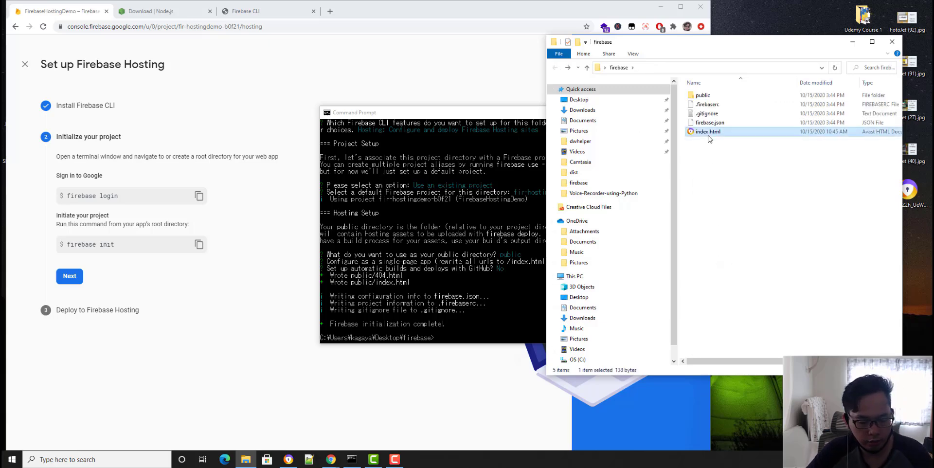
{"action": "double_click", "coordinate": [703, 95]}
{"action": "key", "text": "ctrl+v"}
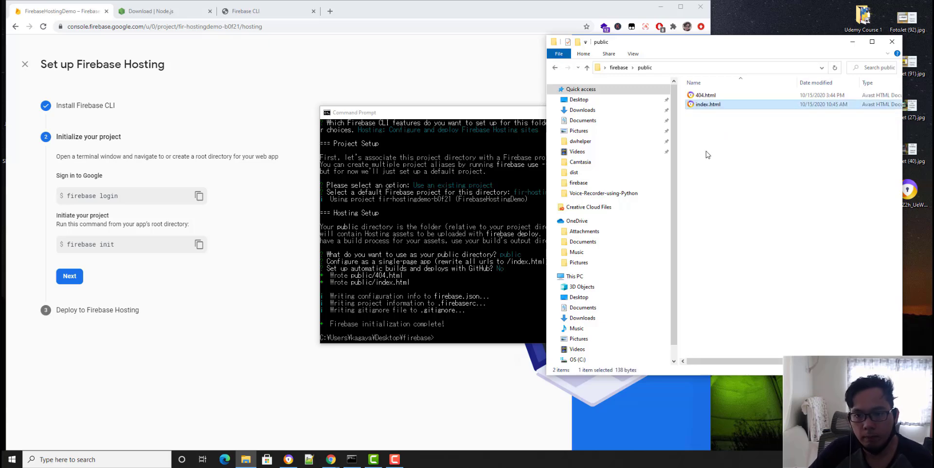
- Check the code of the copied public/index.html in Notepad++, close the editor, and return to the firebase folder
{"action": "right_click", "coordinate": [710, 107]}
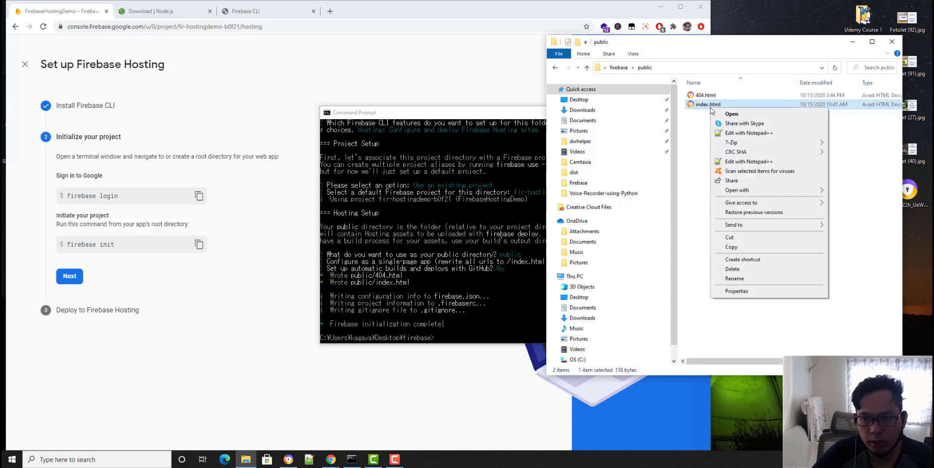
{"action": "left_click", "coordinate": [738, 134]}
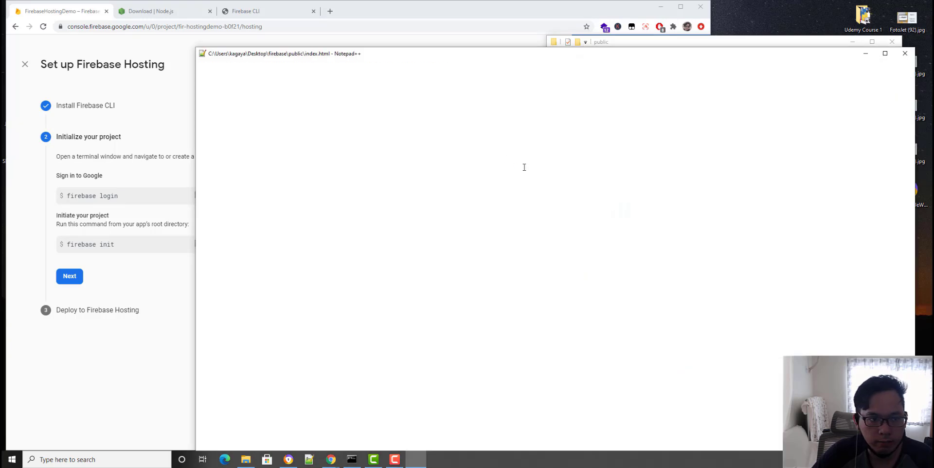
{"action": "left_click_drag", "start_coordinate": [306, 286], "coordinate": [226, 95]}
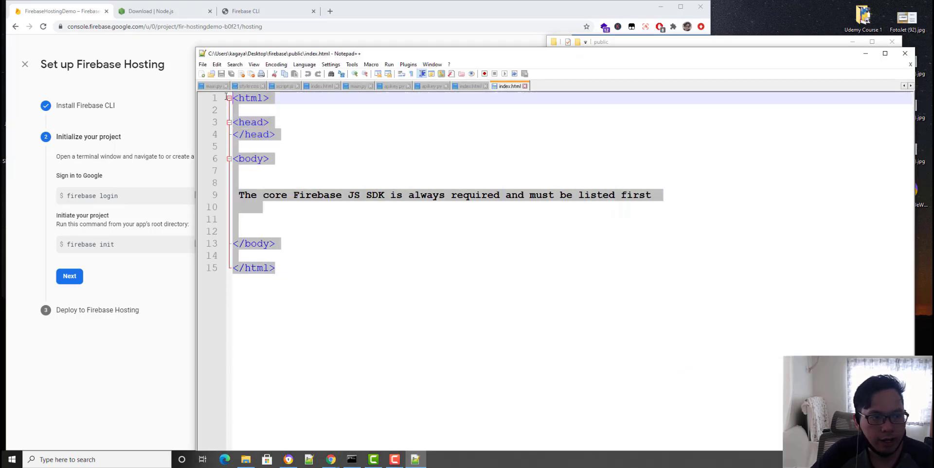
{"action": "left_click", "coordinate": [329, 223]}
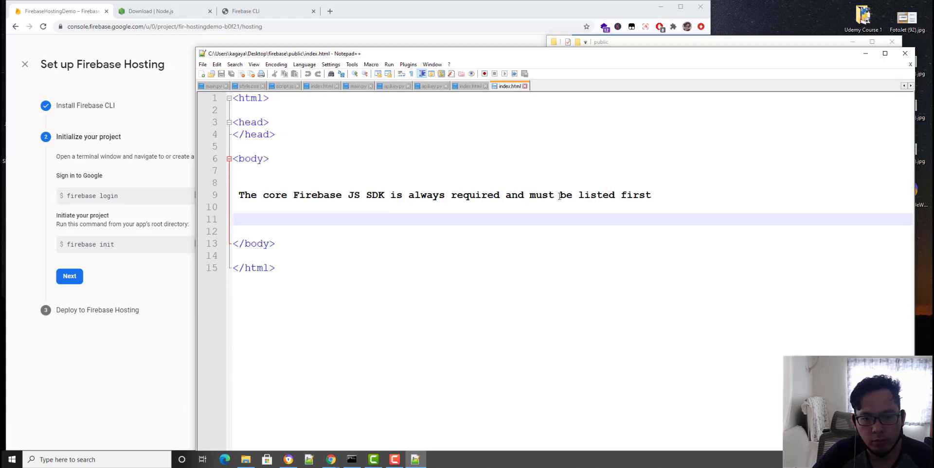
{"action": "left_click", "coordinate": [905, 54]}
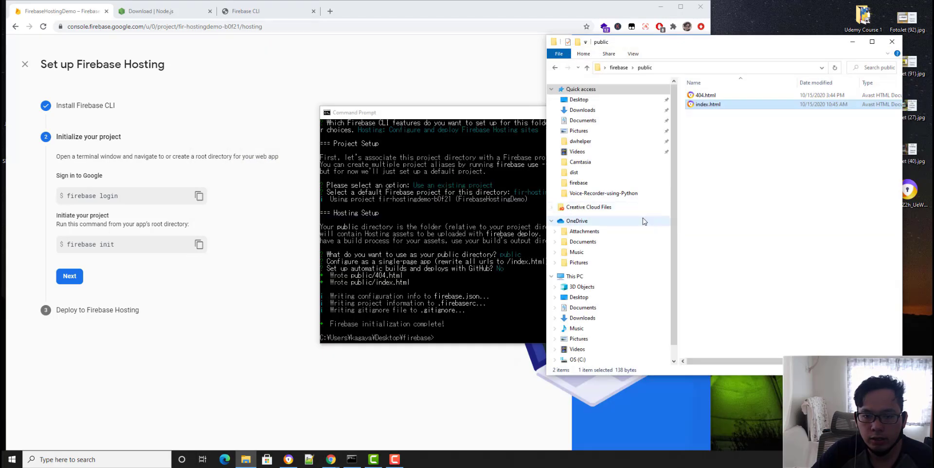
{"action": "left_click", "coordinate": [555, 67]}
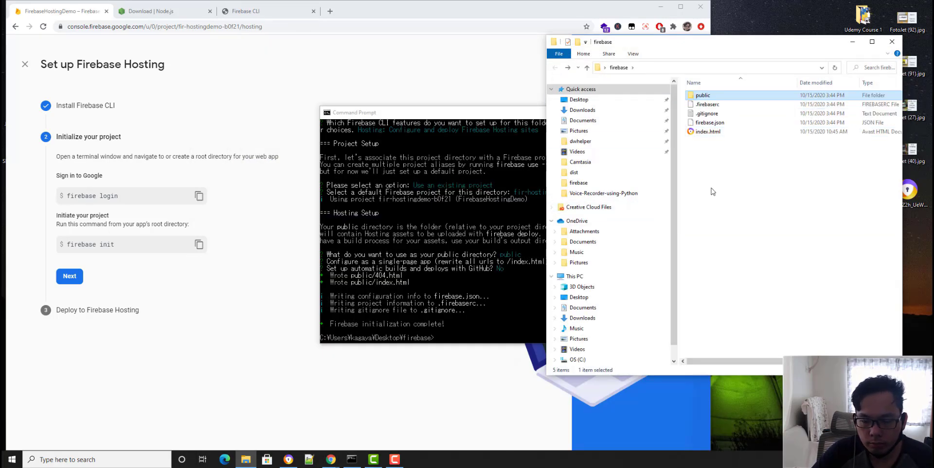
{"action": "double_click", "coordinate": [704, 95]}
{"action": "left_click", "coordinate": [556, 68]}
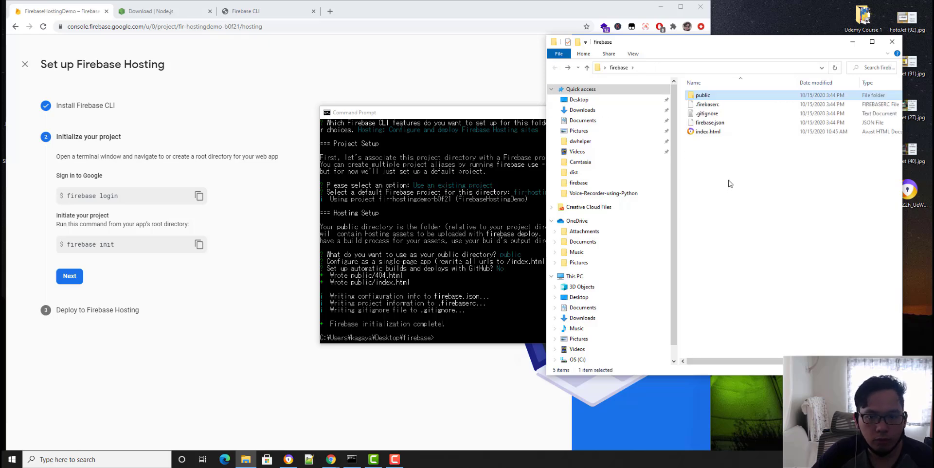
- Advance the Firebase Hosting setup to its deploy stage, copy the firebase deploy command, and run it in the Command Prompt
{"action": "left_click_drag", "start_coordinate": [478, 113], "coordinate": [529, 116]}
{"action": "left_click", "coordinate": [70, 276]}
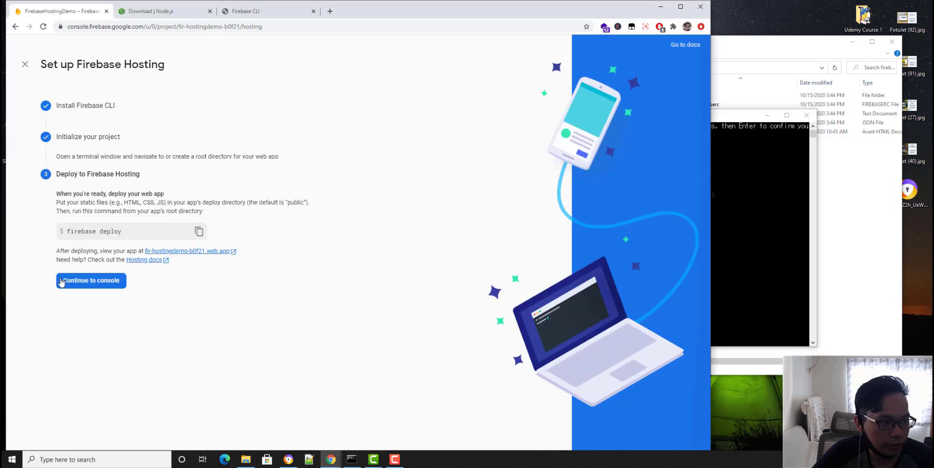
{"action": "left_click_drag", "start_coordinate": [122, 224], "coordinate": [60, 225]}
{"action": "key", "text": "ctrl+c"}
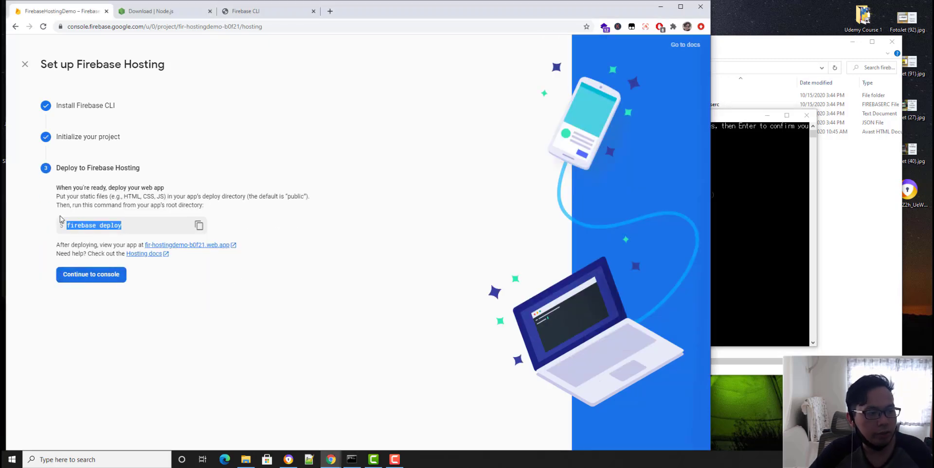
{"action": "left_click", "coordinate": [774, 171]}
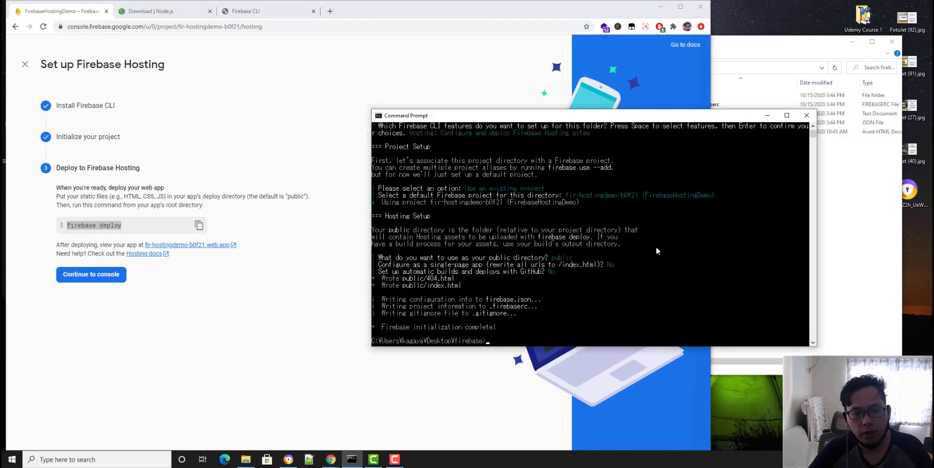
{"action": "key", "text": "ctrl+v"}
{"action": "key", "text": "Return"}
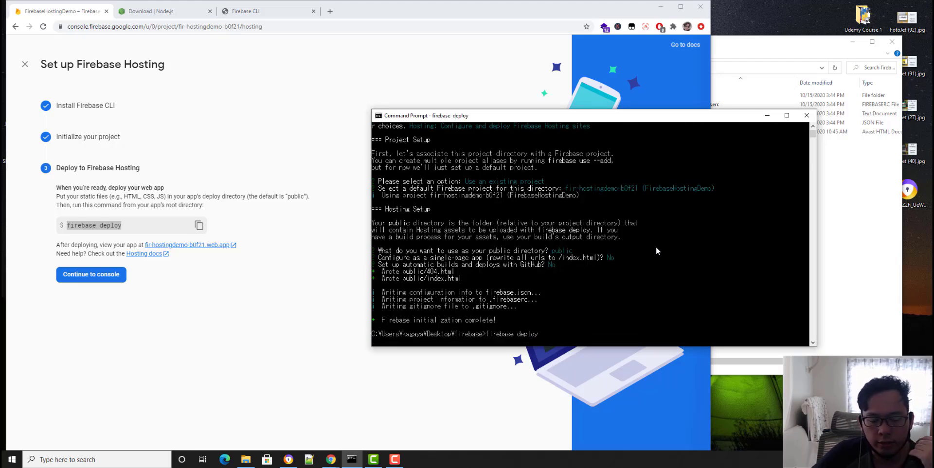
{"action": "left_click_drag", "start_coordinate": [627, 116], "coordinate": [525, 110]}
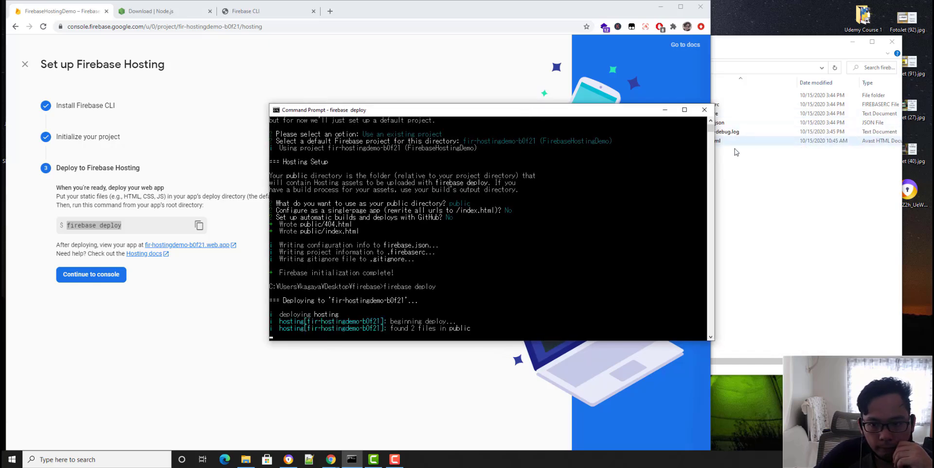
{"action": "left_click_drag", "start_coordinate": [629, 116], "coordinate": [662, 120]}
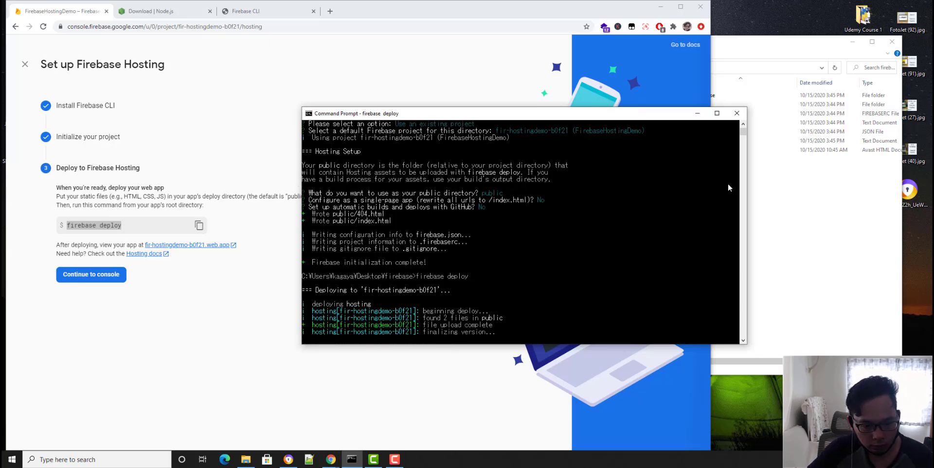
{"action": "left_click", "coordinate": [802, 209]}
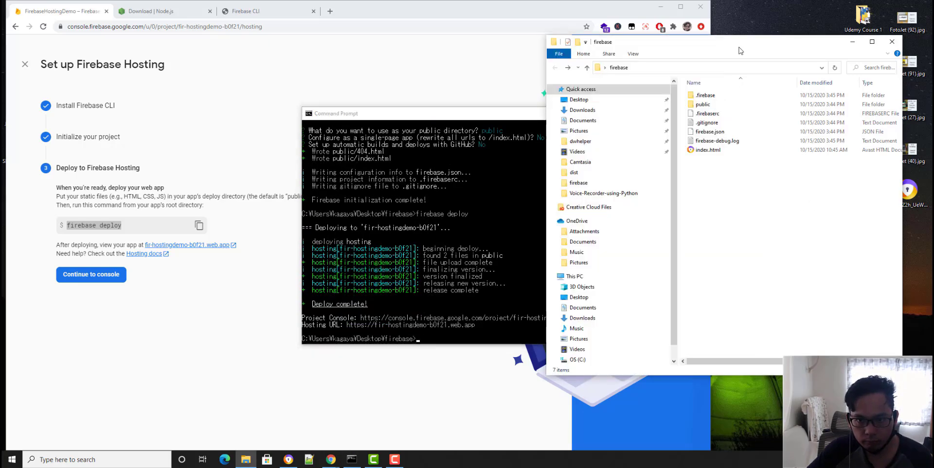
{"action": "left_click_drag", "start_coordinate": [739, 45], "coordinate": [756, 41]}
{"action": "left_click", "coordinate": [720, 102]}
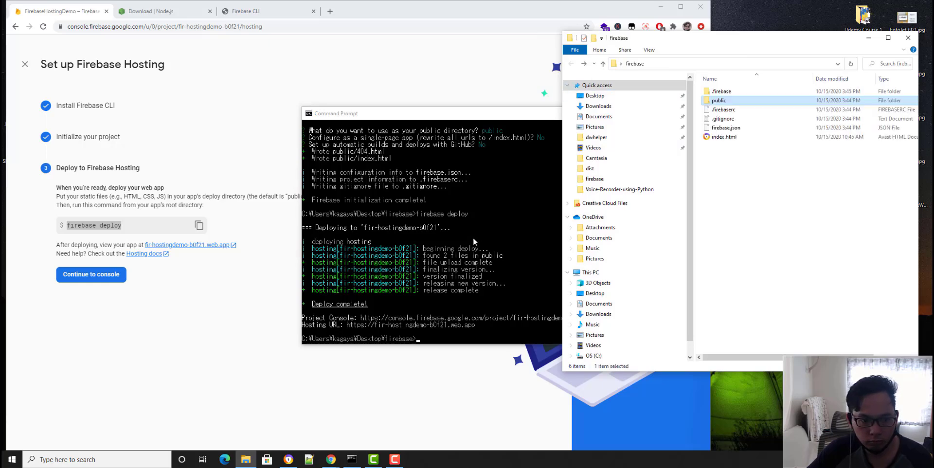
{"action": "left_click", "coordinate": [436, 294]}
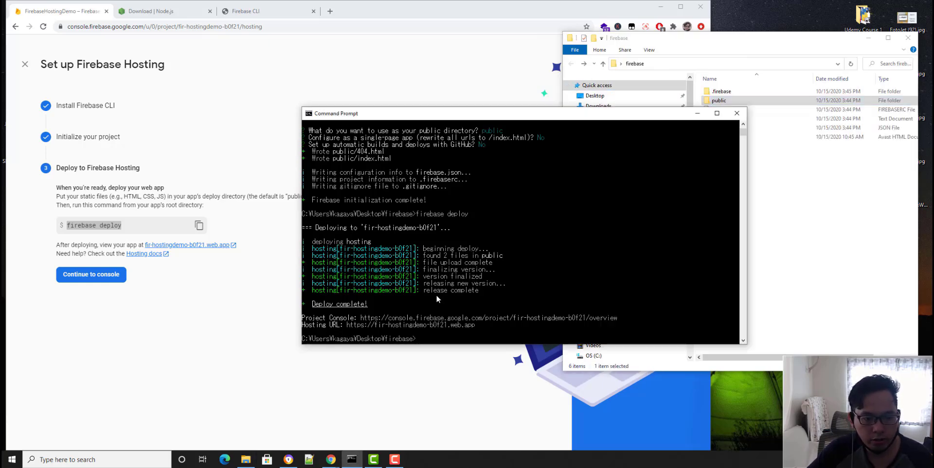
{"action": "left_click_drag", "start_coordinate": [346, 326], "coordinate": [476, 325]}
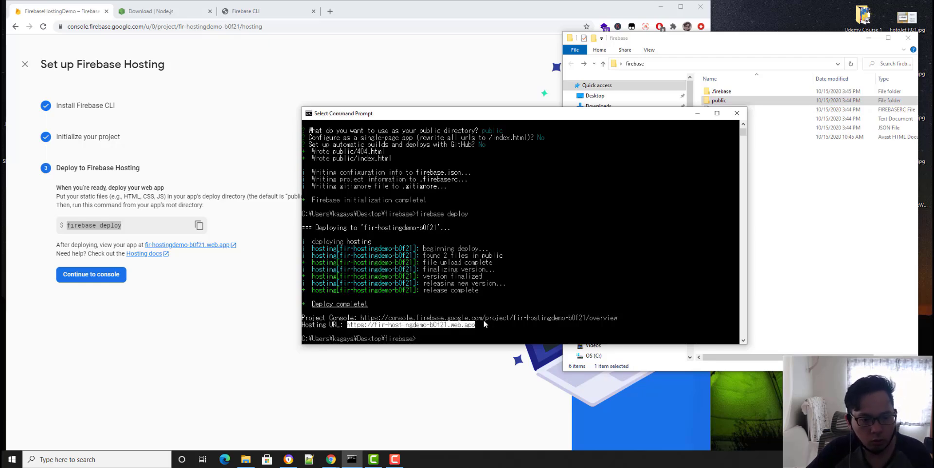
{"action": "key", "text": "ctrl+c"}
{"action": "left_click", "coordinate": [331, 11]}
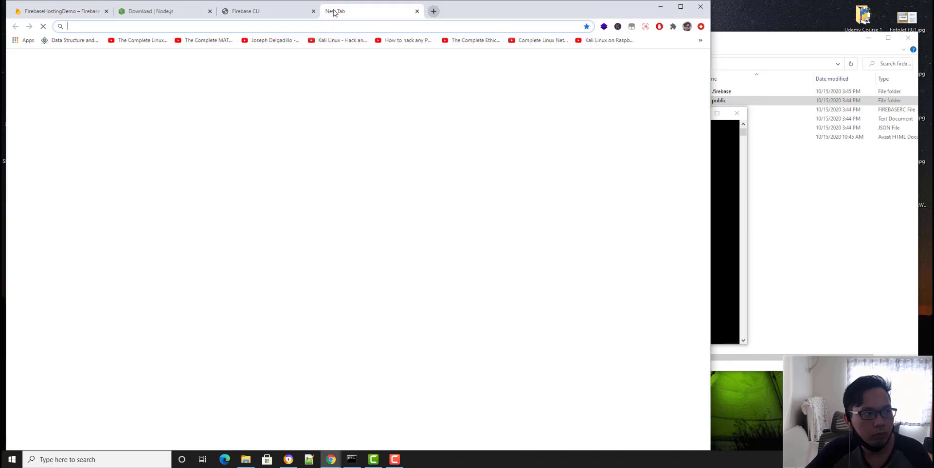
{"action": "key", "text": "ctrl+v"}
{"action": "key", "text": "Return"}
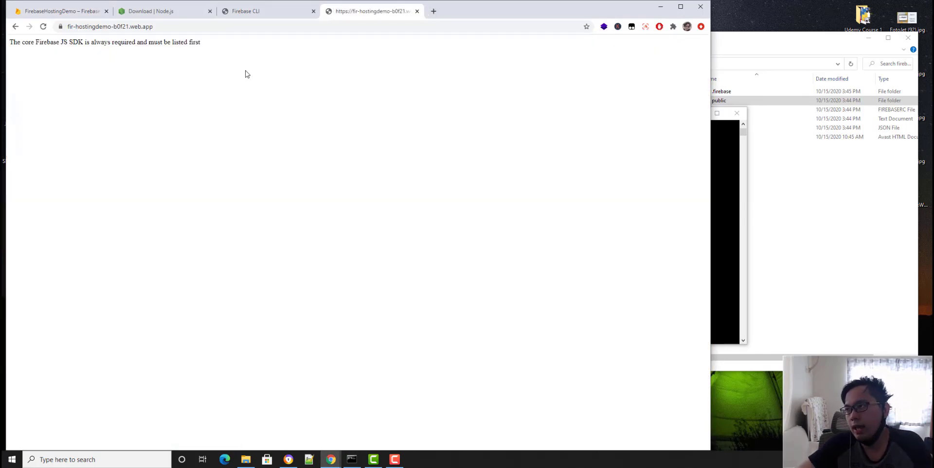
{"action": "left_click", "coordinate": [728, 202]}
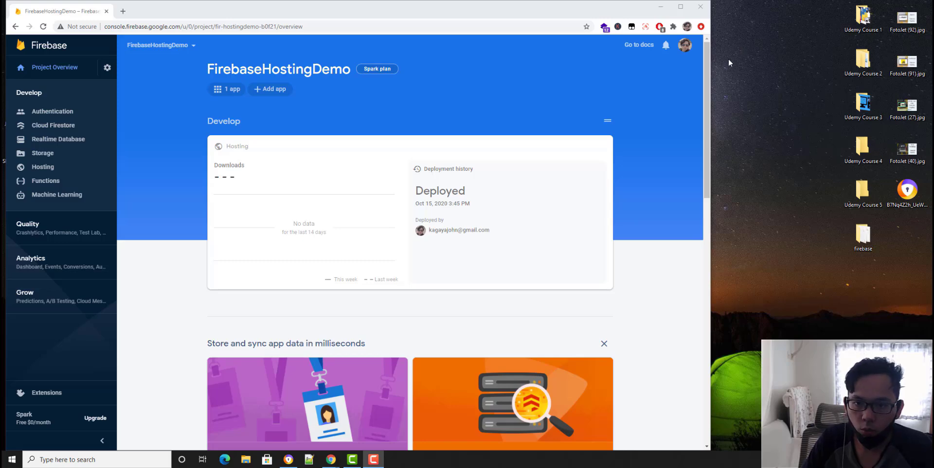
- Widen the browser window, open the project's Hosting dashboard, and check the fir-hostingdemo-b0f21.firebaseapp.com site in a separate tab before closing that tab
{"action": "left_click_drag", "start_coordinate": [711, 68], "coordinate": [847, 47]}
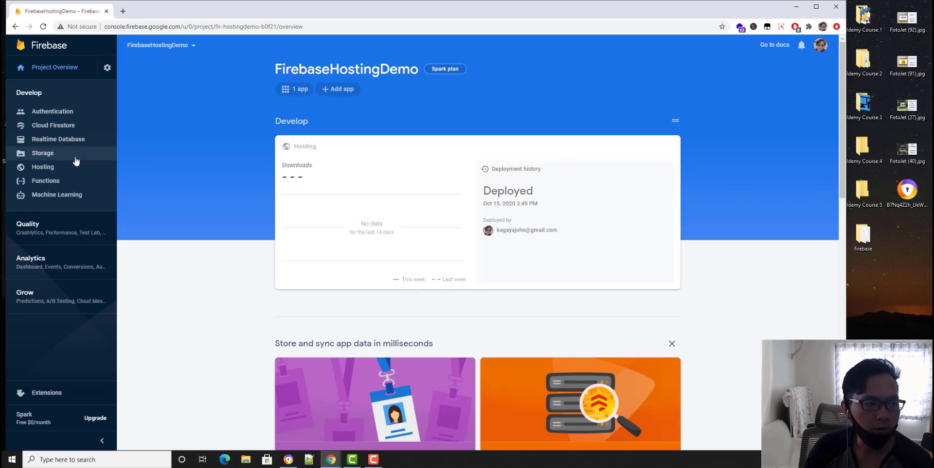
{"action": "left_click", "coordinate": [59, 171]}
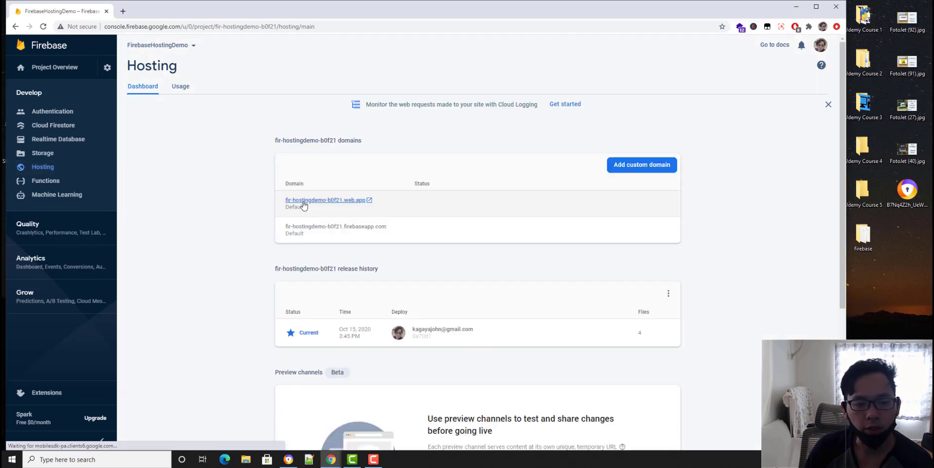
{"action": "right_click", "coordinate": [337, 229]}
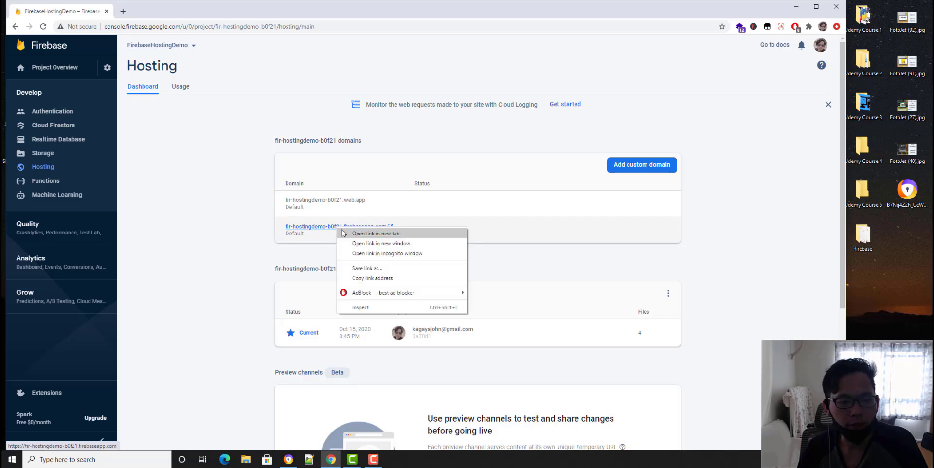
{"action": "left_click", "coordinate": [247, 194]}
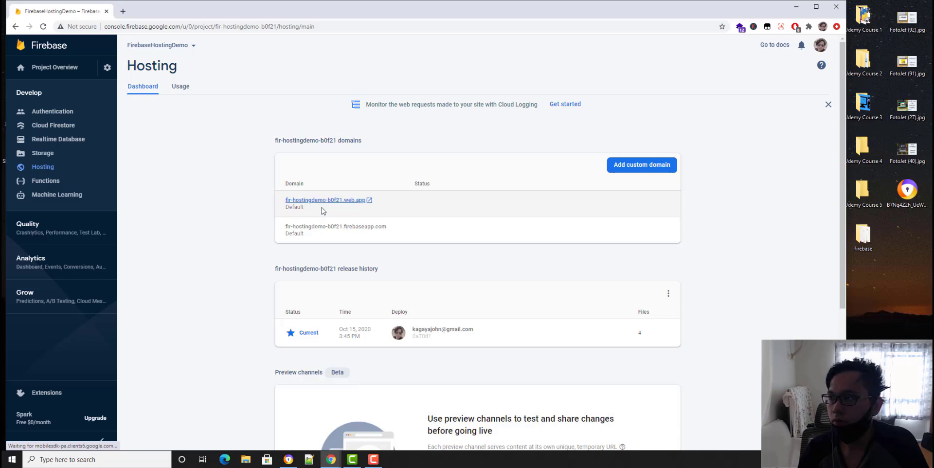
{"action": "right_click", "coordinate": [315, 226]}
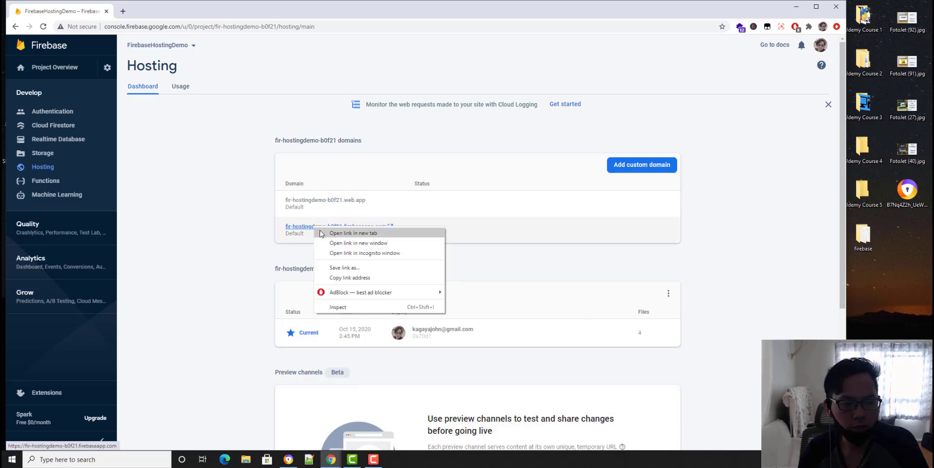
{"action": "left_click", "coordinate": [331, 232]}
{"action": "left_click", "coordinate": [143, 13]}
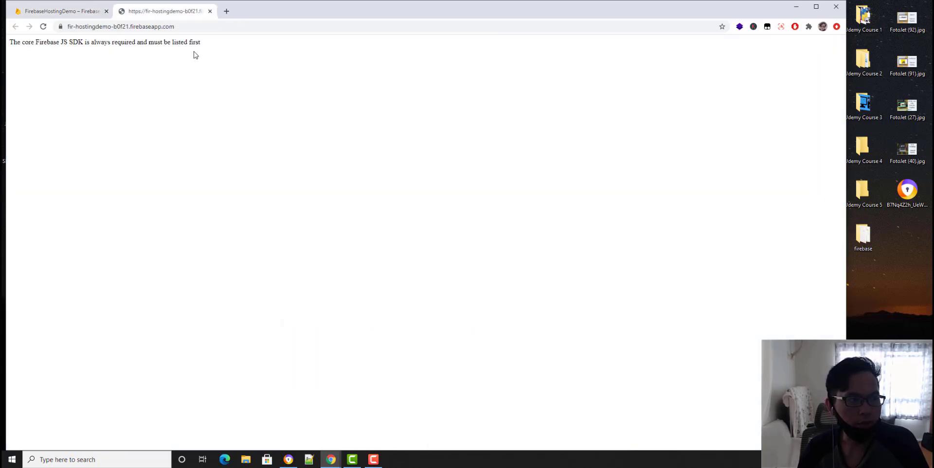
{"action": "left_click", "coordinate": [210, 12]}
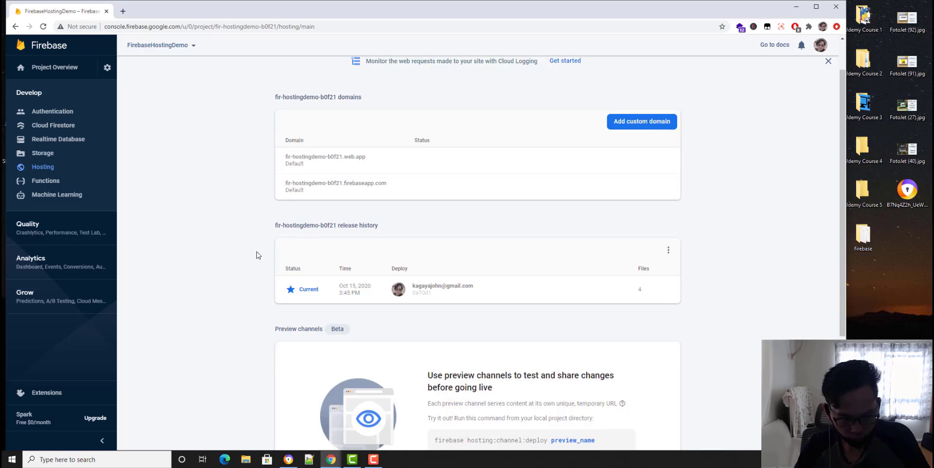
- View the release storage settings for the site's release history and close them without changing anything
{"action": "left_click", "coordinate": [668, 250]}
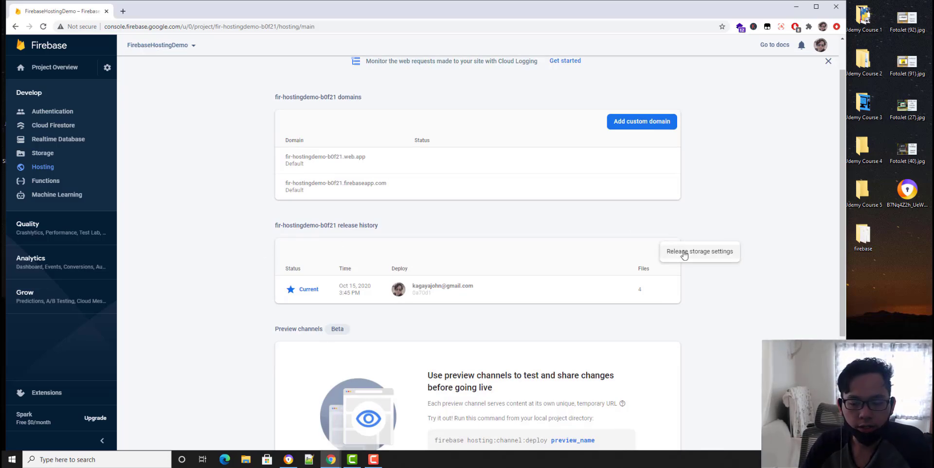
{"action": "left_click", "coordinate": [684, 252]}
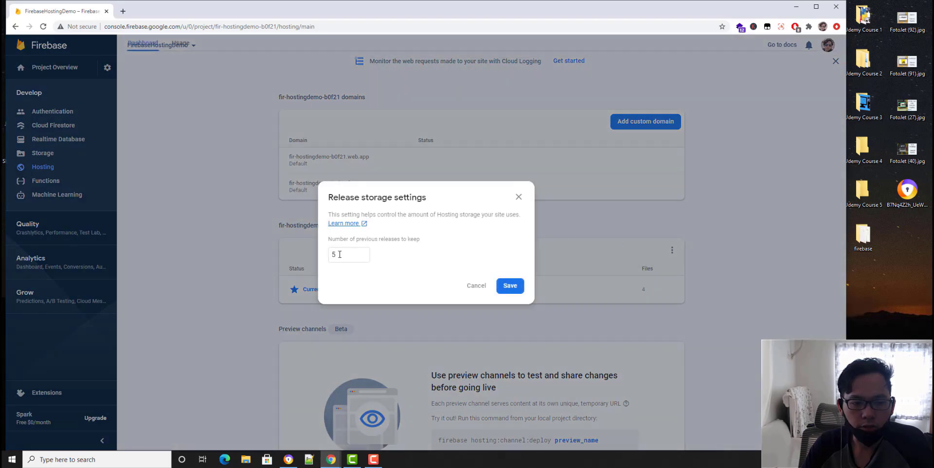
{"action": "left_click", "coordinate": [519, 198]}
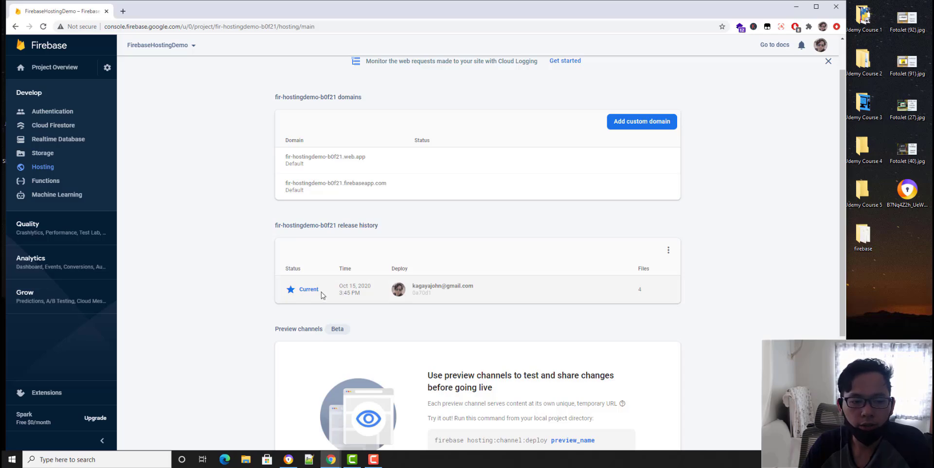
- Open the firebase folder from the desktop and launch a terminal there, placing its window beside the folder
{"action": "left_click", "coordinate": [857, 240]}
{"action": "double_click", "coordinate": [857, 238]}
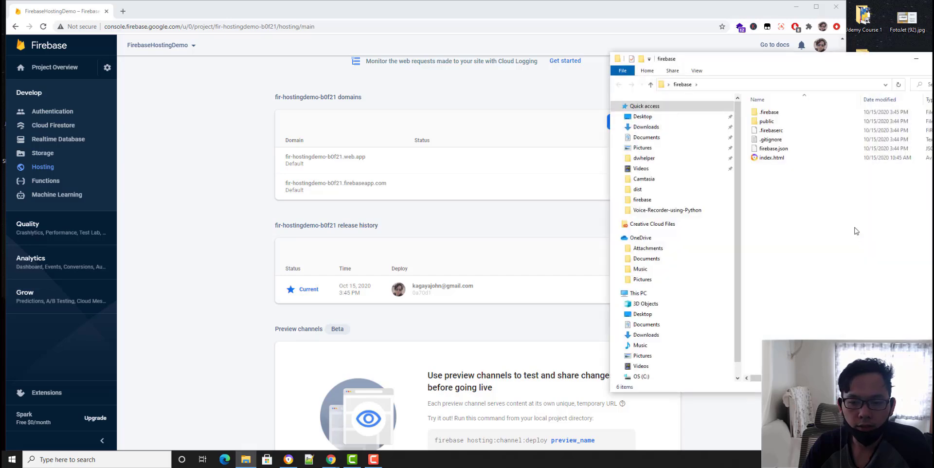
{"action": "left_click_drag", "start_coordinate": [717, 62], "coordinate": [695, 73]}
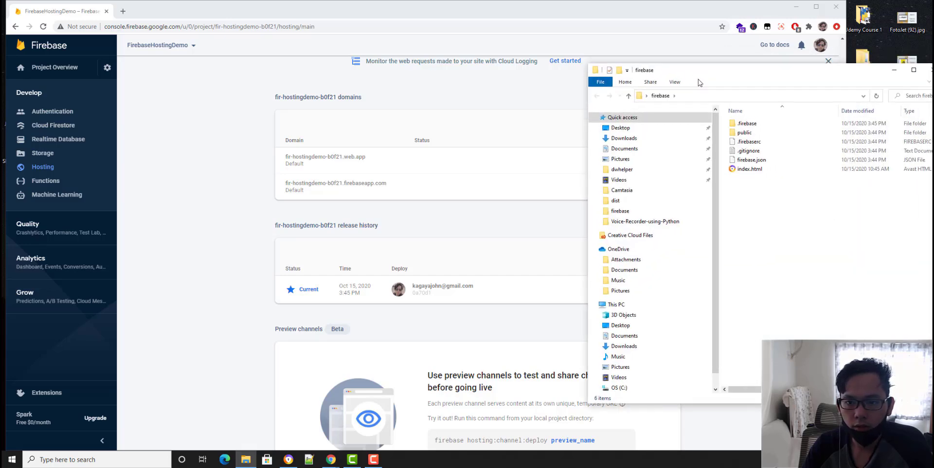
{"action": "right_click", "coordinate": [764, 215]}
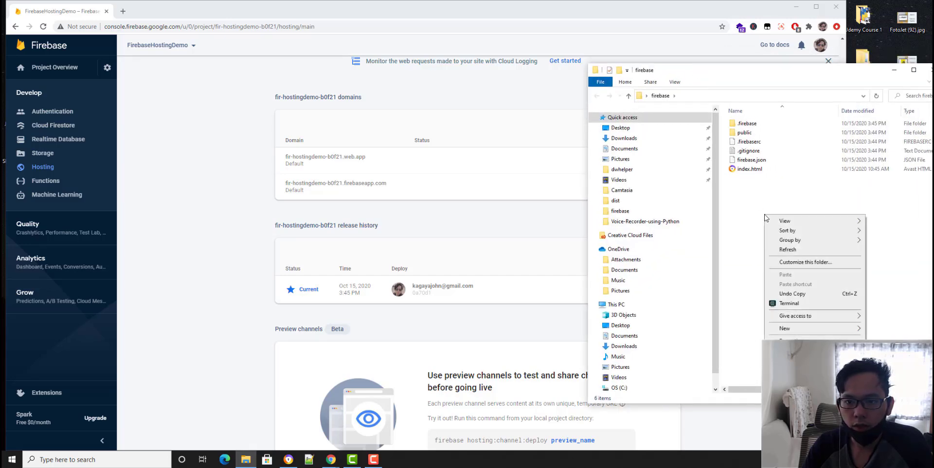
{"action": "double_click", "coordinate": [744, 133]}
{"action": "left_click", "coordinate": [597, 97]}
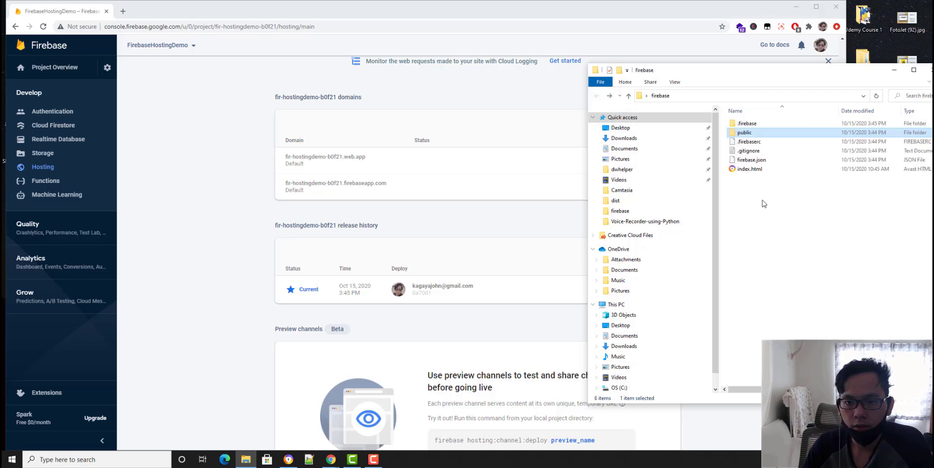
{"action": "right_click", "coordinate": [765, 201]}
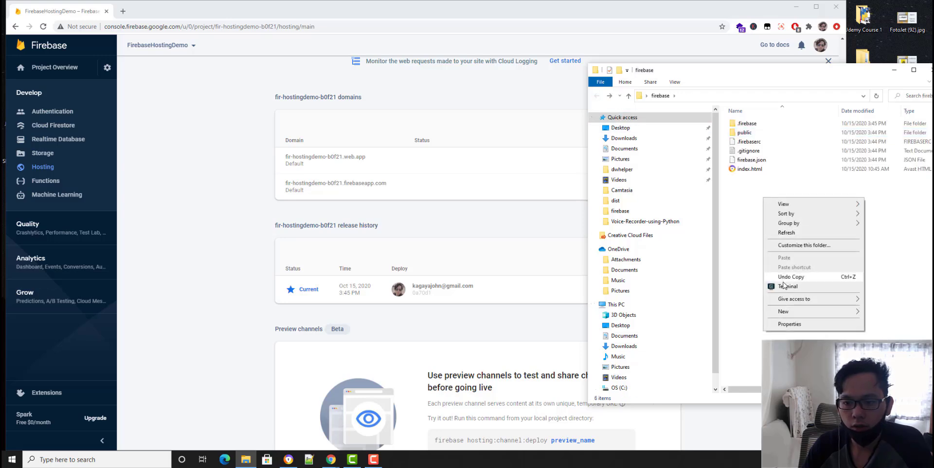
{"action": "left_click", "coordinate": [781, 286]}
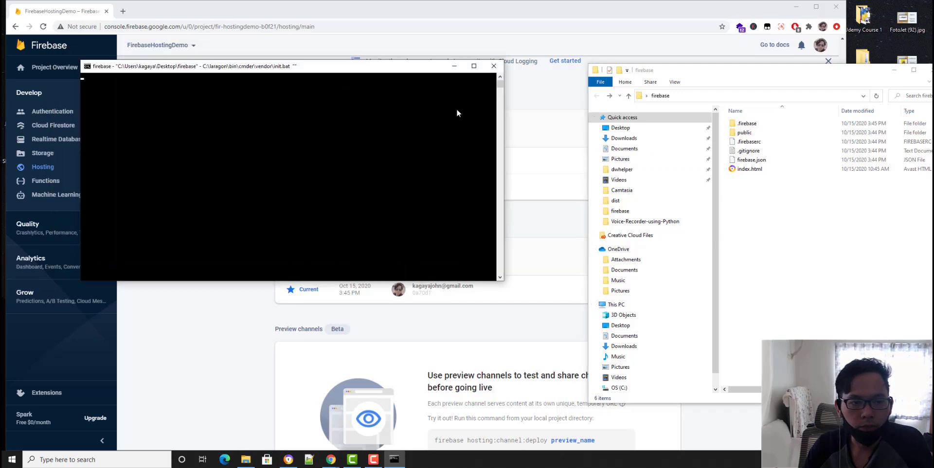
{"action": "left_click_drag", "start_coordinate": [336, 54], "coordinate": [625, 191]}
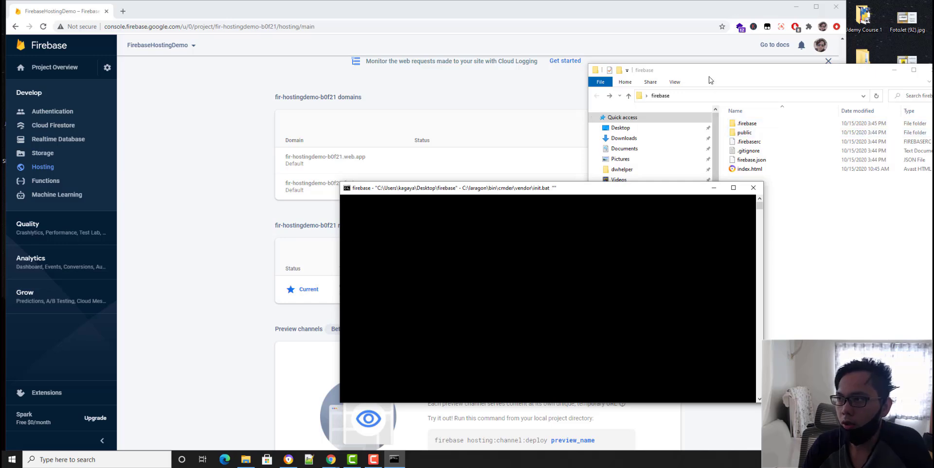
- Open index.html from the public folder in Notepad++ for editing
{"action": "left_click", "coordinate": [744, 133]}
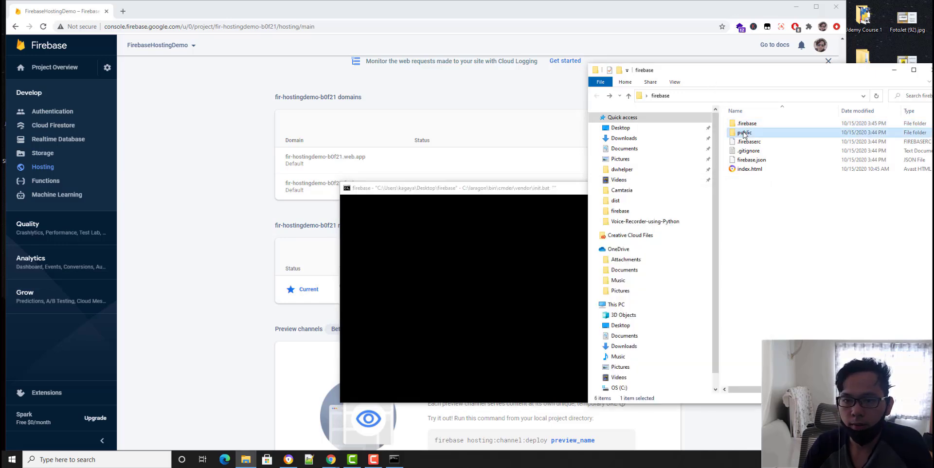
{"action": "double_click", "coordinate": [743, 133]}
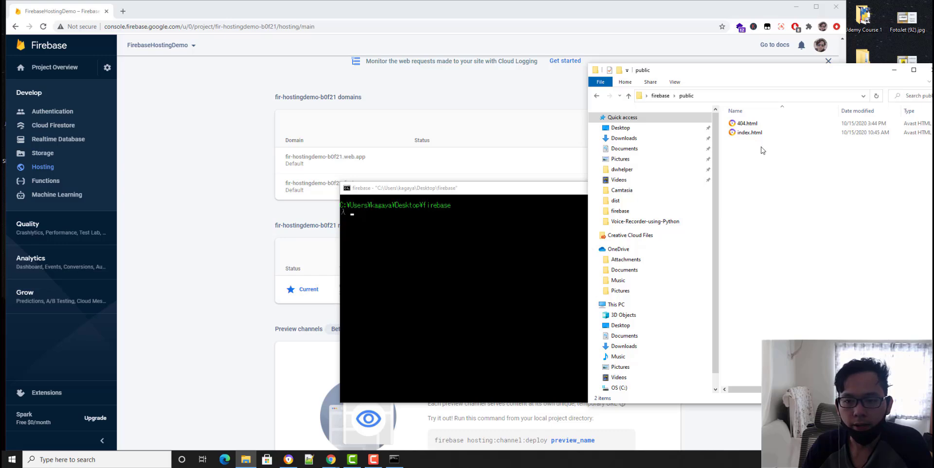
{"action": "left_click", "coordinate": [749, 136]}
{"action": "right_click", "coordinate": [749, 136]}
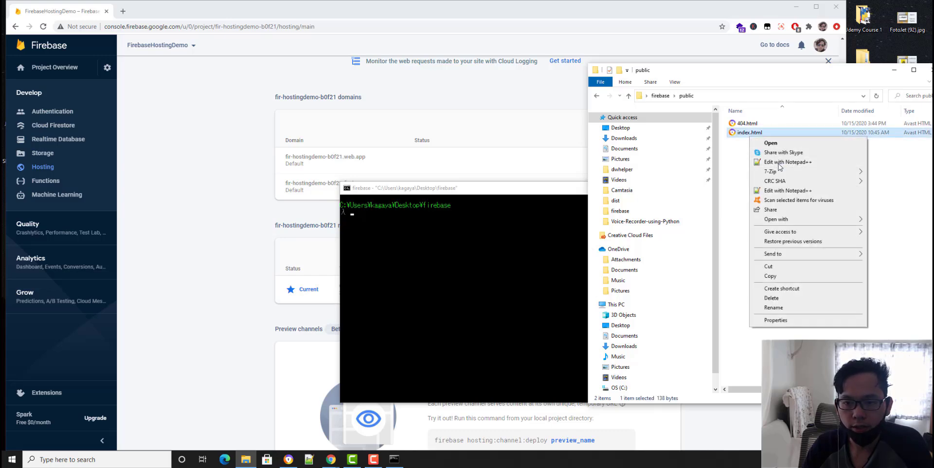
{"action": "left_click", "coordinate": [780, 164]}
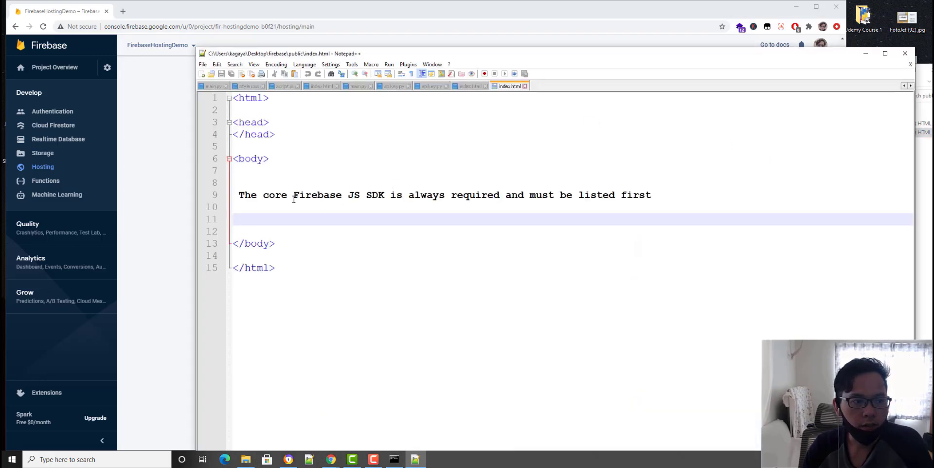
- Add the line "Like and subscribe to my channels" on line 10 of index.html, directly below the existing body text
{"action": "left_click", "coordinate": [294, 195]}
{"action": "left_click", "coordinate": [289, 206]}
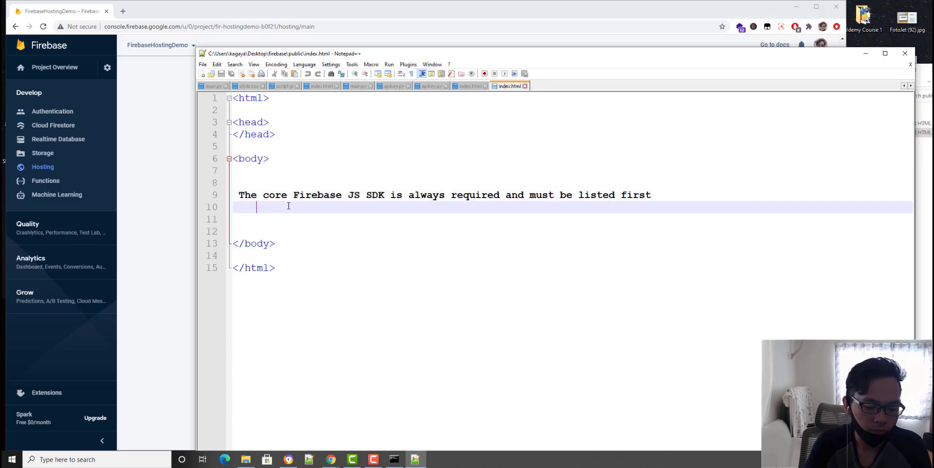
{"action": "type", "text": "Like and su"}
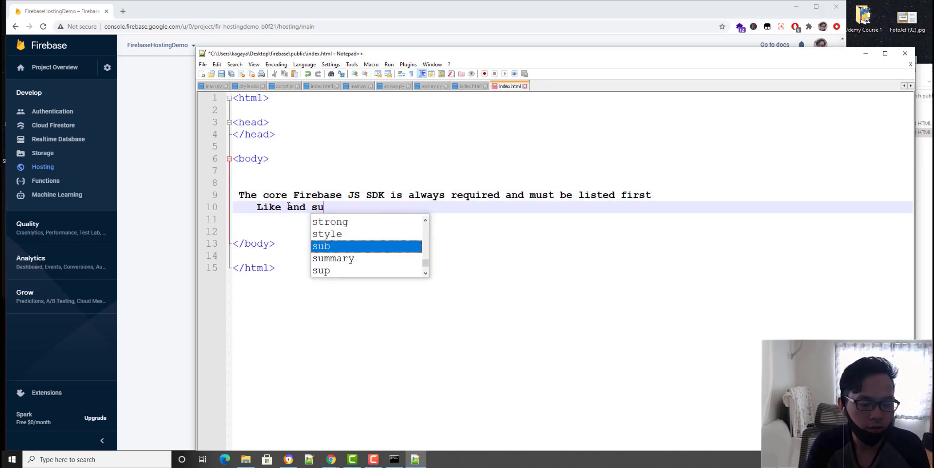
{"action": "type", "text": "bscribe to"}
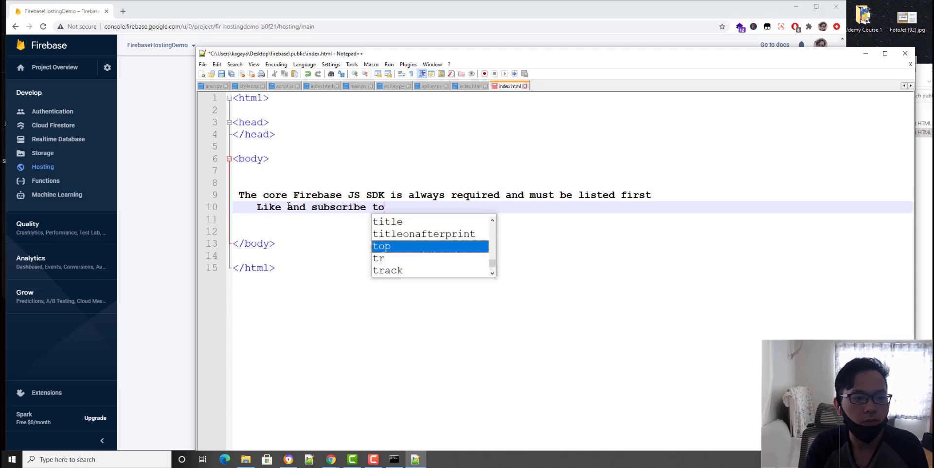
{"action": "type", "text": " my"}
{"action": "key", "text": "BackSpace"}
{"action": "type", "text": "my chab"}
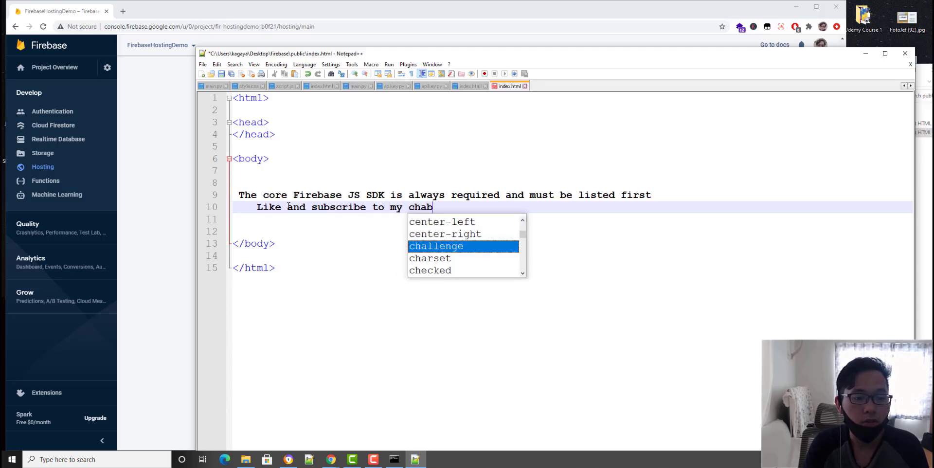
{"action": "type", "text": "n"}
{"action": "key", "text": "BackSpace"}
{"action": "type", "text": "nels"}
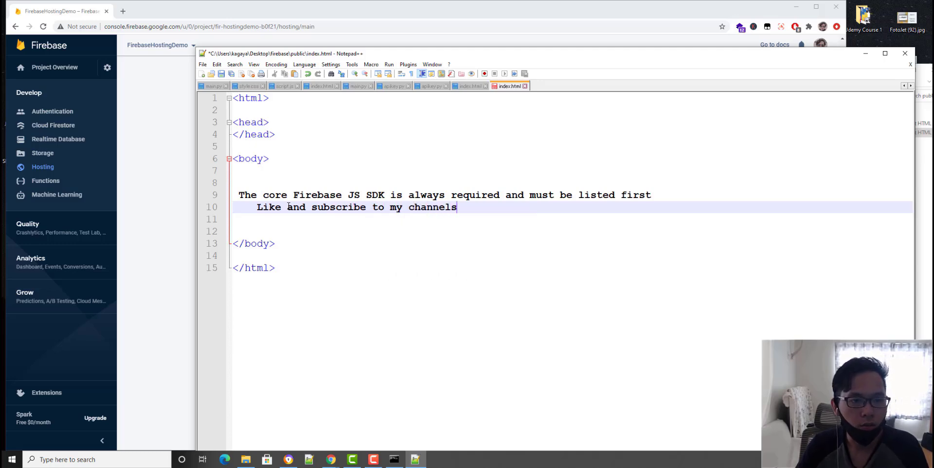
- Save the edited index.html, close Notepad++, and return to the terminal opened in the firebase folder
{"action": "left_click", "coordinate": [222, 74]}
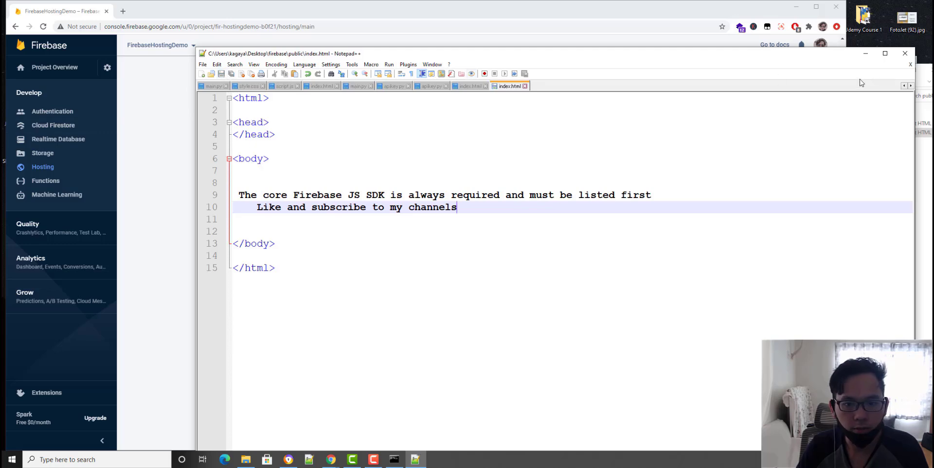
{"action": "left_click", "coordinate": [905, 53]}
{"action": "left_click", "coordinate": [451, 197]}
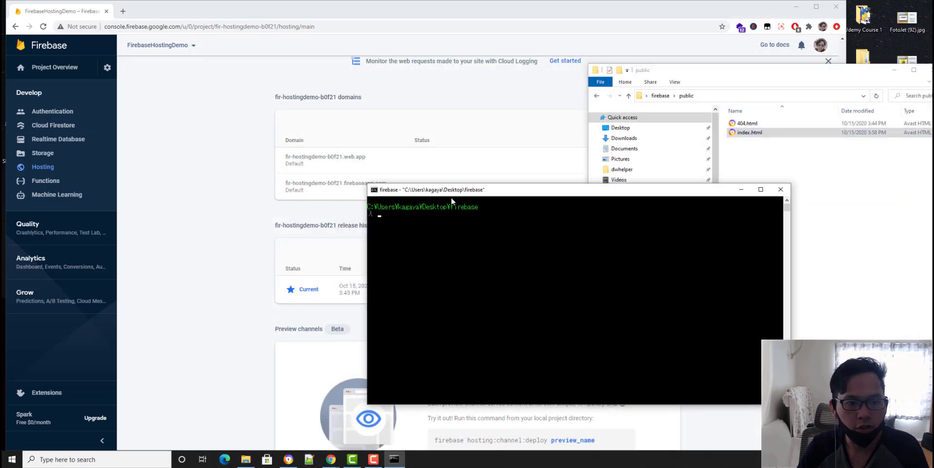
- Uncover the hosting domains and view the live fir-hostingdemo-b0f21.firebaseapp.com page before redeploying, closing its tab after the check
{"action": "left_click_drag", "start_coordinate": [738, 74], "coordinate": [748, 76]}
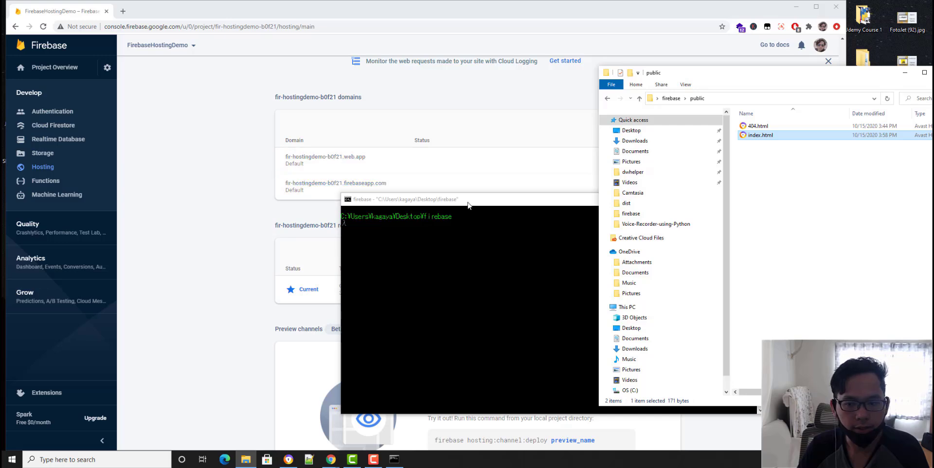
{"action": "left_click_drag", "start_coordinate": [452, 197], "coordinate": [618, 143]}
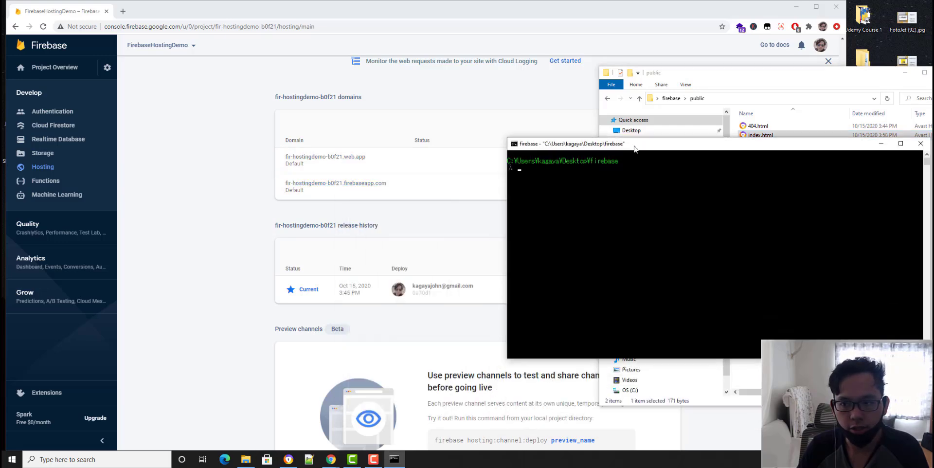
{"action": "left_click", "coordinate": [220, 181]}
{"action": "left_click", "coordinate": [344, 184]}
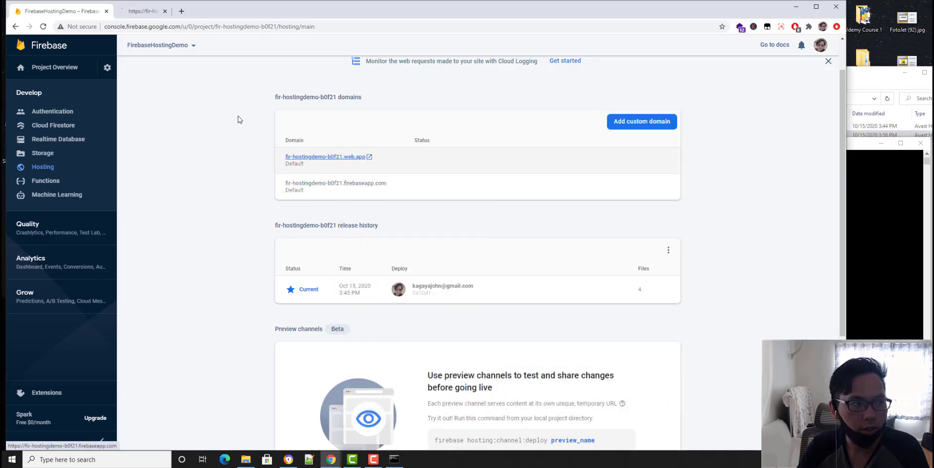
{"action": "left_click", "coordinate": [154, 13]}
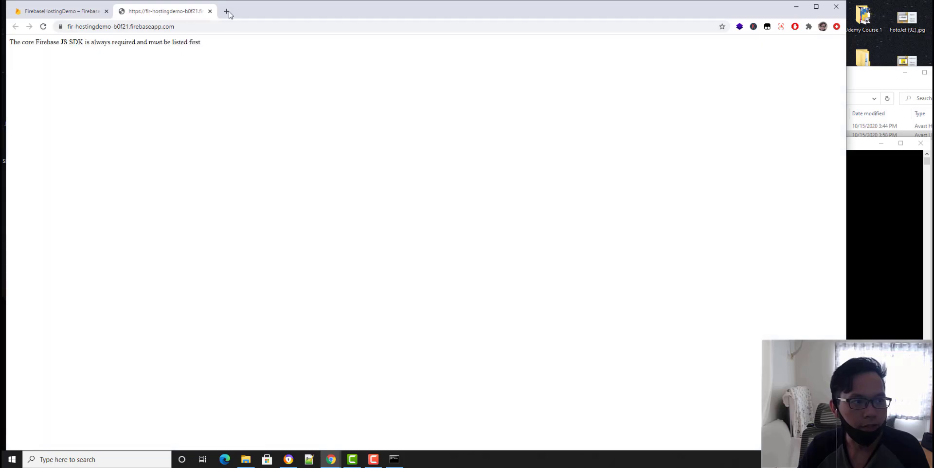
{"action": "left_click", "coordinate": [211, 11]}
- List the firebase folder's files in the terminal with ls and release the updated site with firebase deploy
{"action": "left_click", "coordinate": [851, 229]}
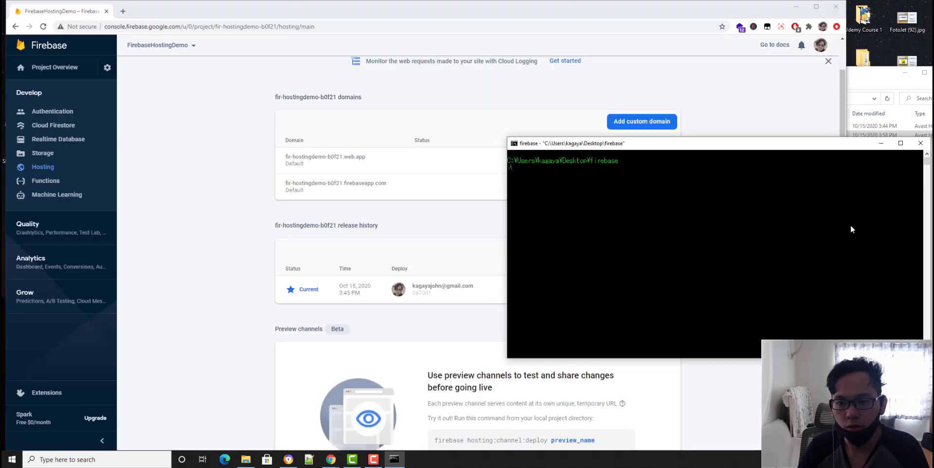
{"action": "left_click_drag", "start_coordinate": [672, 148], "coordinate": [555, 204]}
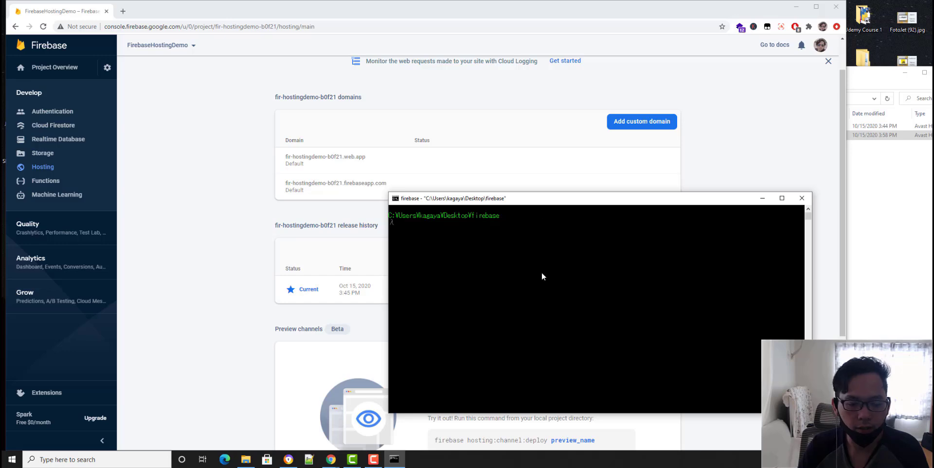
{"action": "type", "text": "ls"}
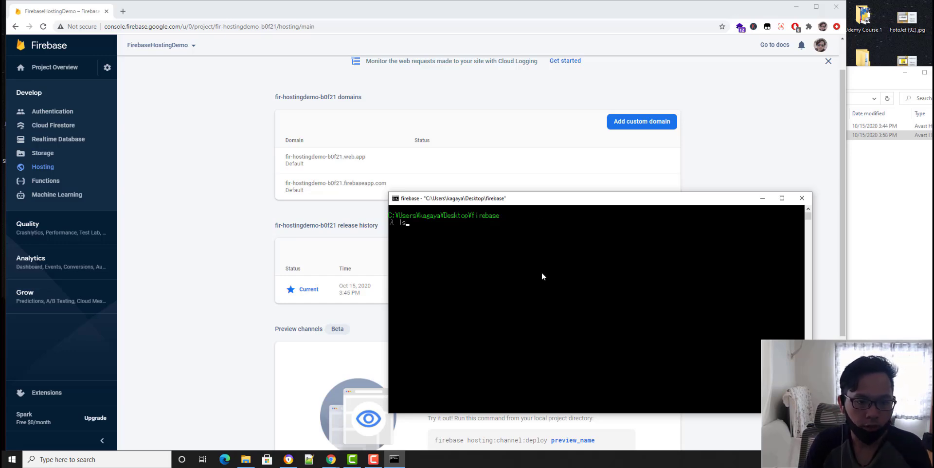
{"action": "type", "text": "firebase d"}
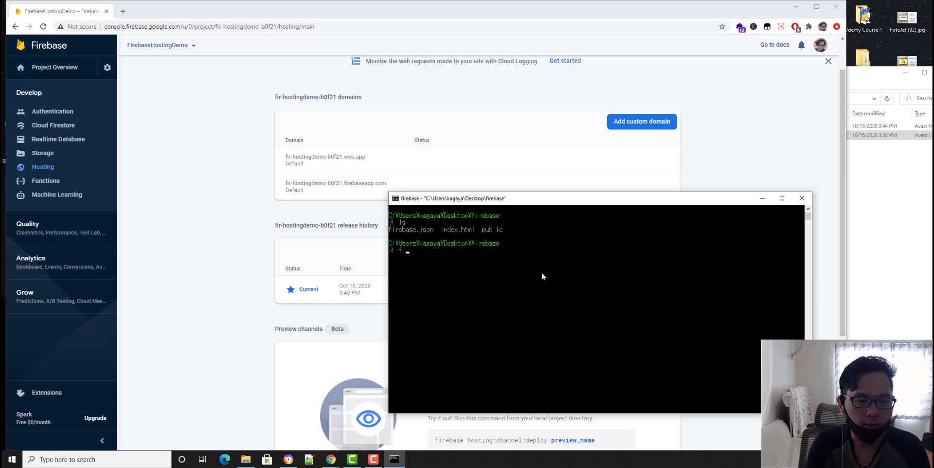
{"action": "type", "text": "eploy"}
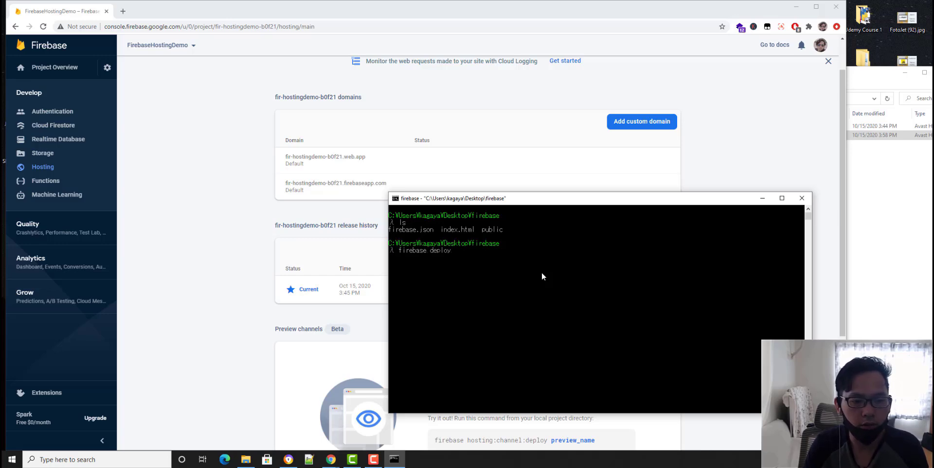
{"action": "key", "text": "Return"}
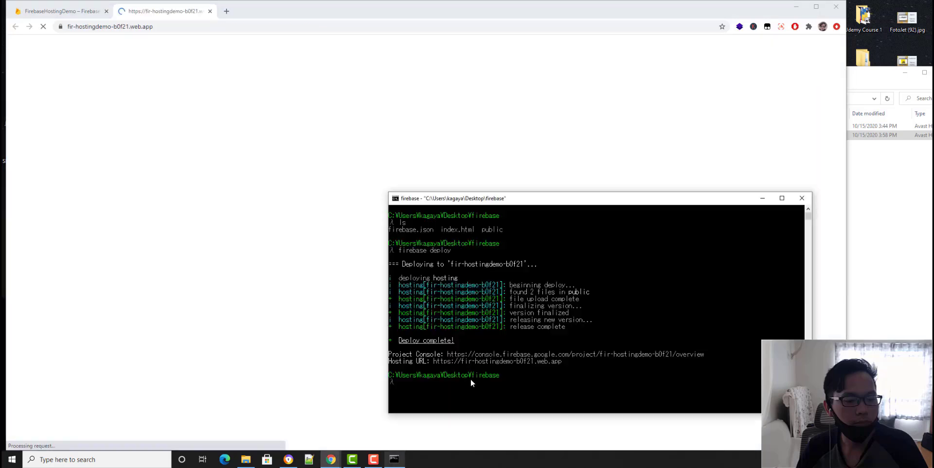
- Refresh the Hosting console page and view the available actions for the earlier 3:45 PM release without choosing one
{"action": "left_click_drag", "start_coordinate": [572, 195], "coordinate": [610, 184]}
{"action": "left_click", "coordinate": [68, 12]}
{"action": "left_click", "coordinate": [43, 27]}
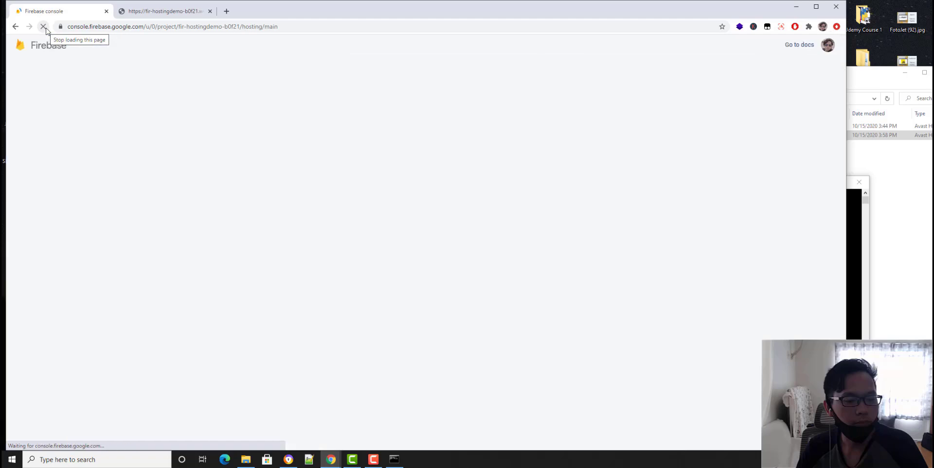
{"action": "left_click", "coordinate": [171, 13]}
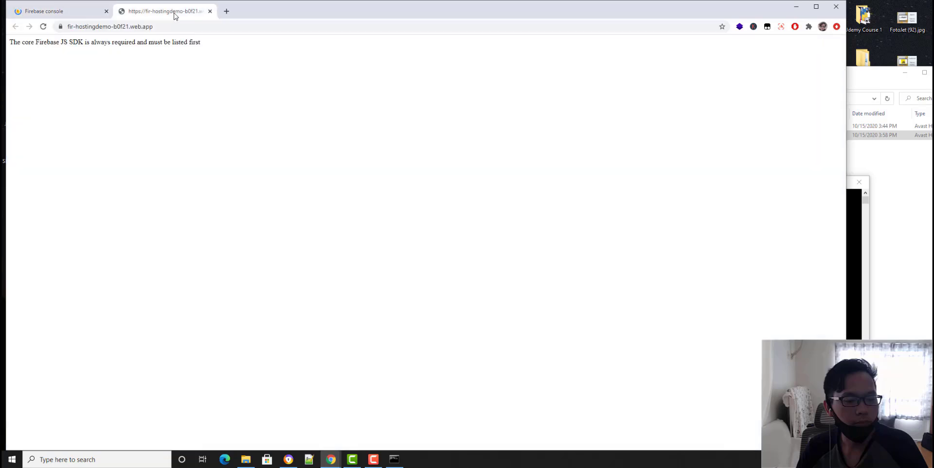
{"action": "left_click", "coordinate": [58, 11]}
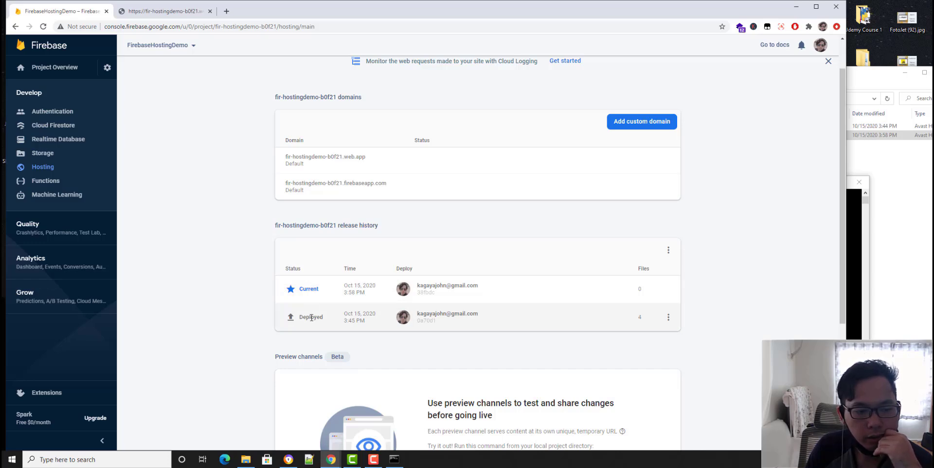
{"action": "left_click", "coordinate": [668, 316]}
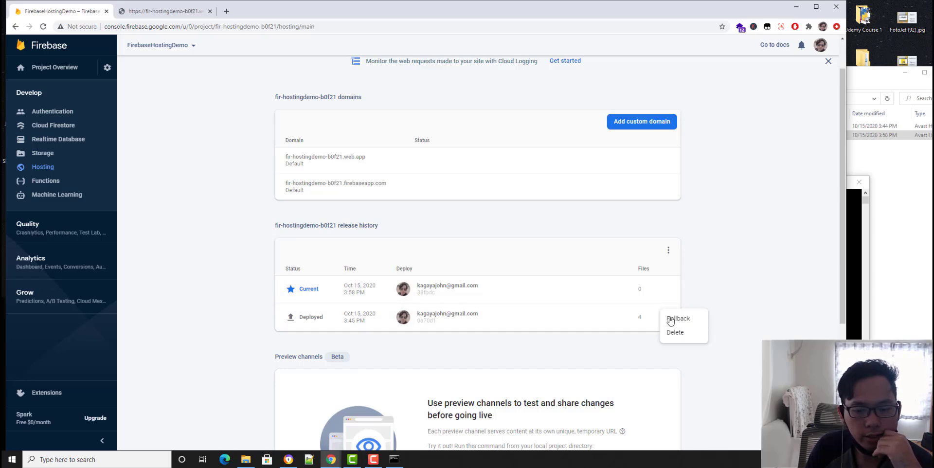
{"action": "left_click", "coordinate": [710, 293]}
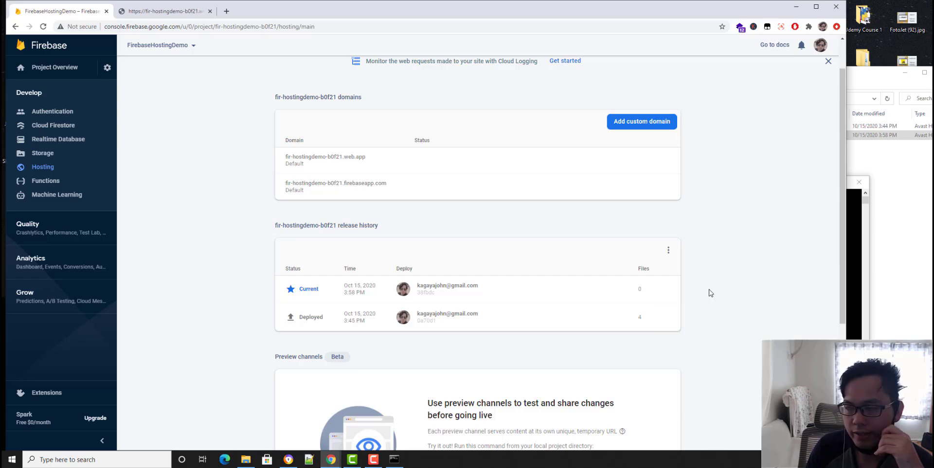
- Reload the live fir-hostingdemo-b0f21.web.app page, check it for the added subscribe text, and close its tab
{"action": "left_click", "coordinate": [164, 12]}
{"action": "left_click", "coordinate": [45, 27]}
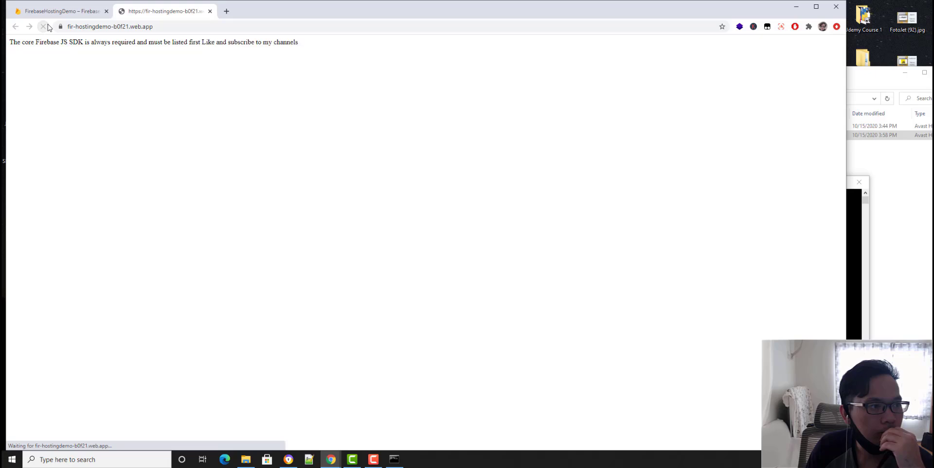
{"action": "left_click_drag", "start_coordinate": [203, 42], "coordinate": [307, 52]}
{"action": "left_click", "coordinate": [307, 55]}
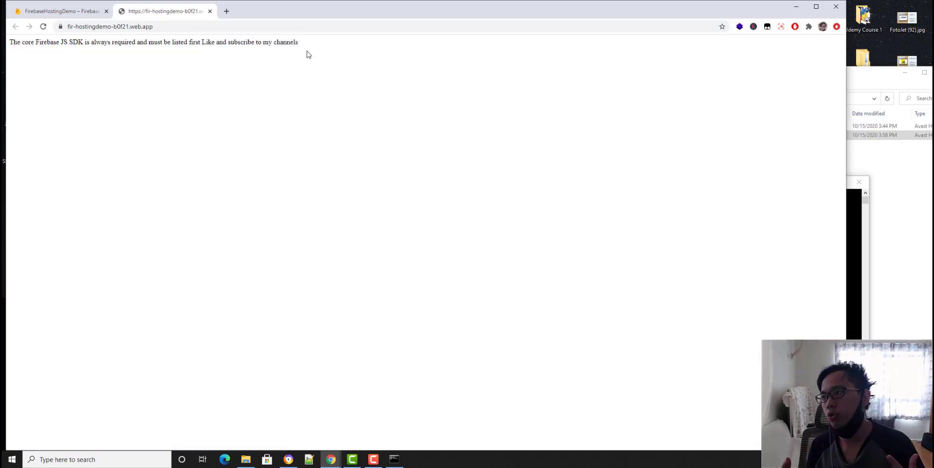
{"action": "left_click", "coordinate": [210, 11]}
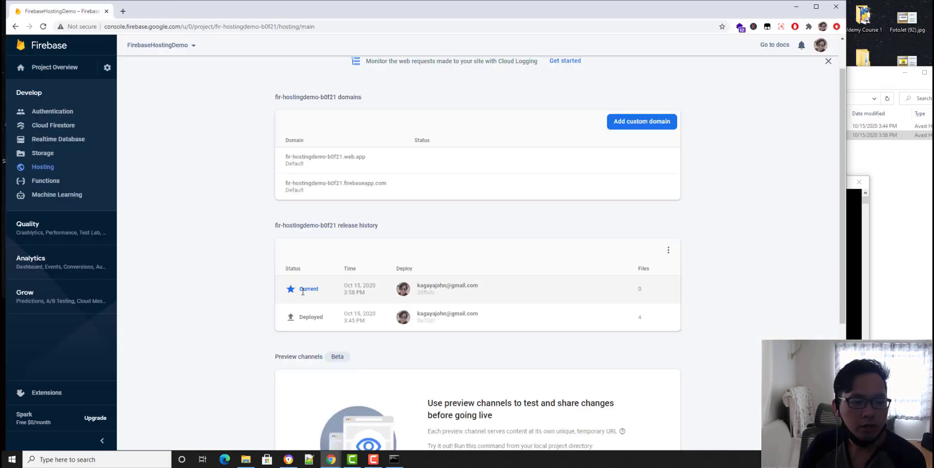
- Review the earlier release's rollback and delete options and the release history's own options, then return to the terminal
{"action": "left_click", "coordinate": [669, 320]}
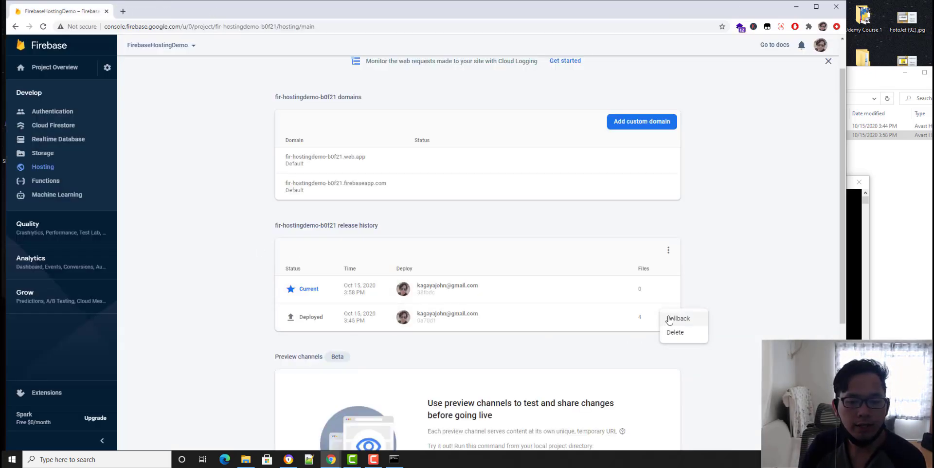
{"action": "left_click", "coordinate": [714, 277]}
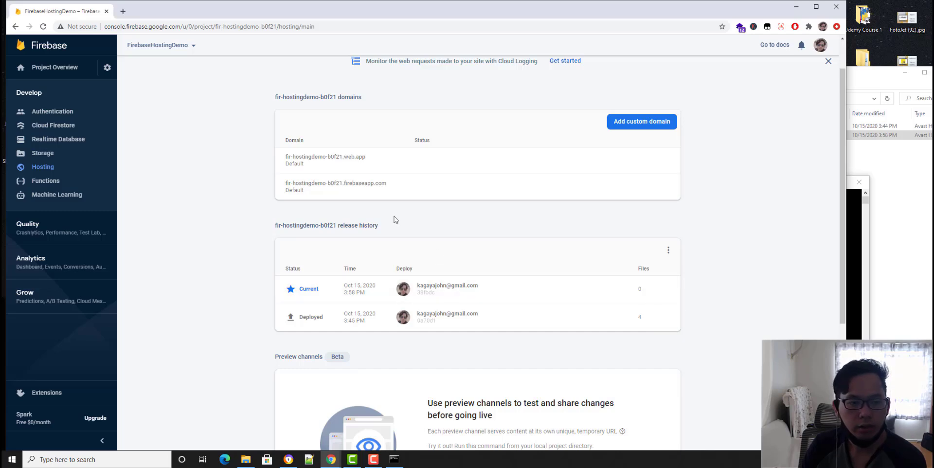
{"action": "left_click", "coordinate": [668, 250]}
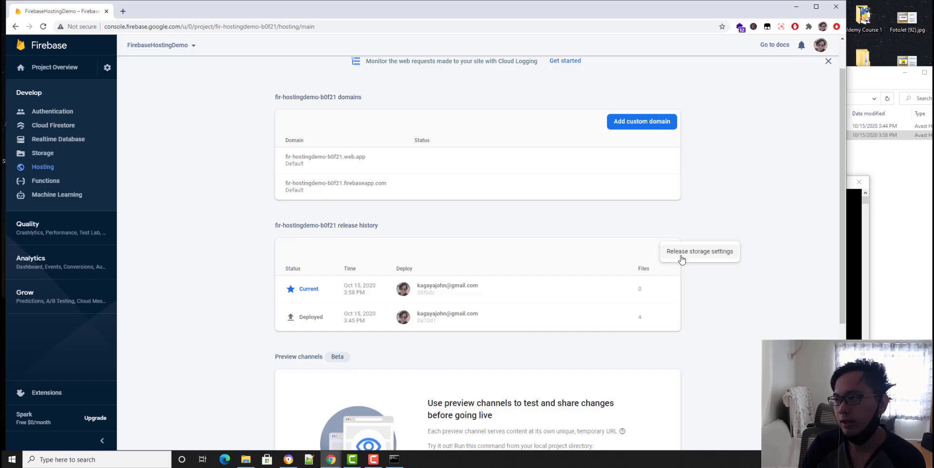
{"action": "left_click", "coordinate": [670, 223]}
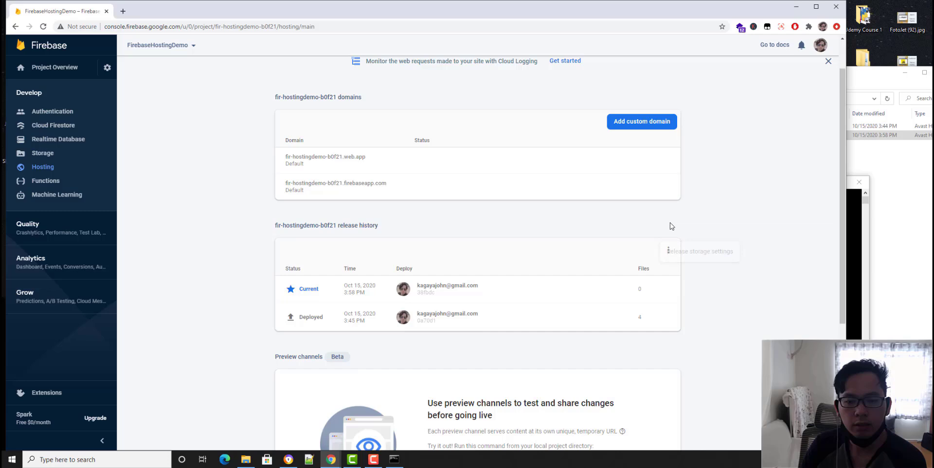
{"action": "left_click", "coordinate": [853, 241]}
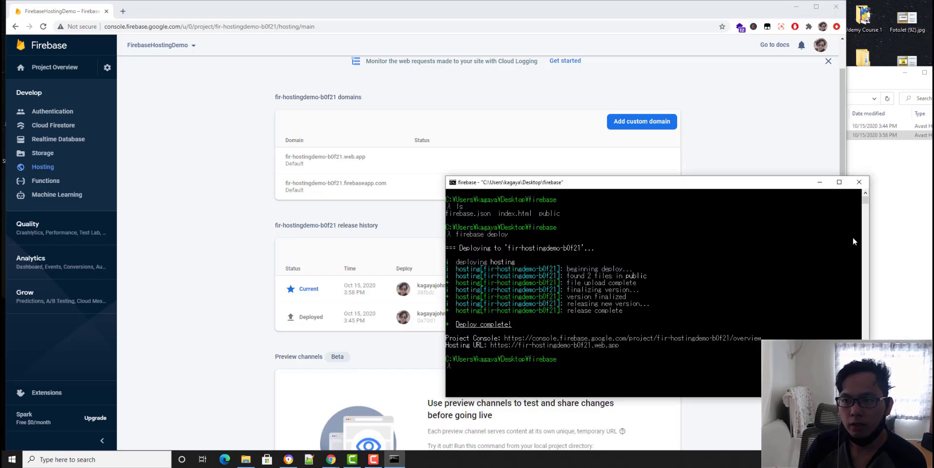